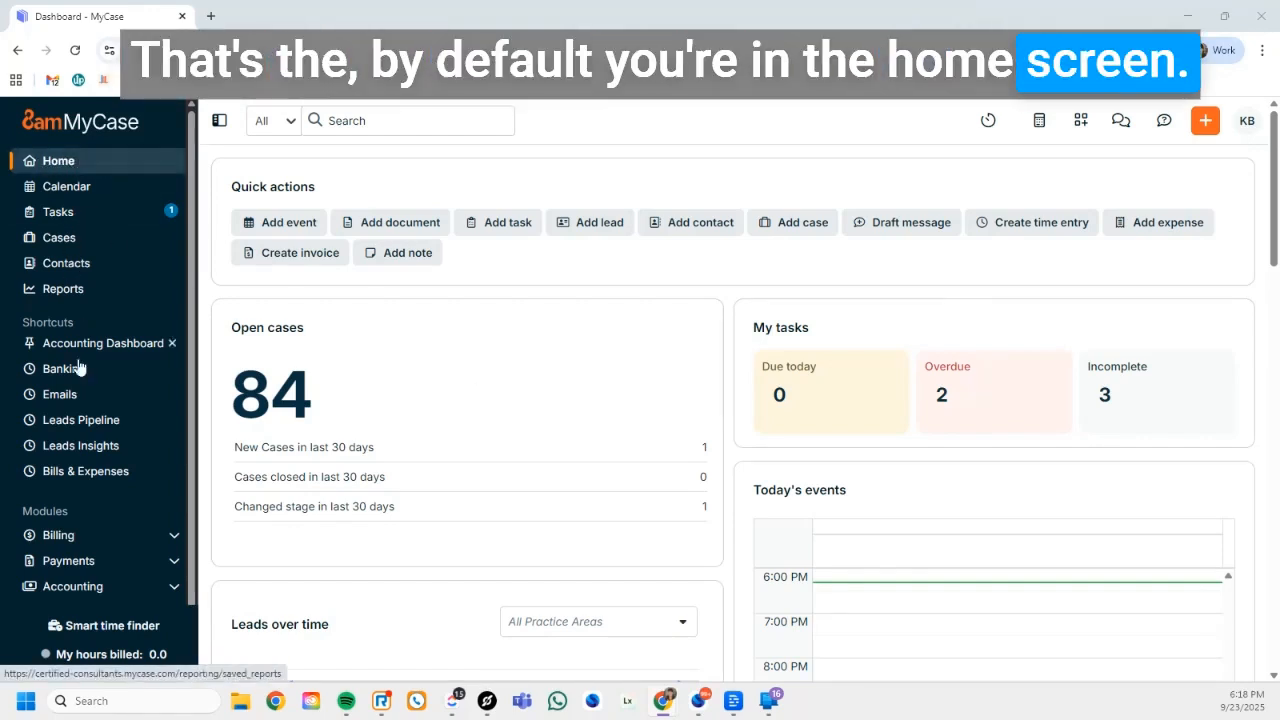
Open the deposit slips list in the Accounting module's Banking section
scroll(80, 410, "down", 1)
scroll(80, 416, "down", 1)
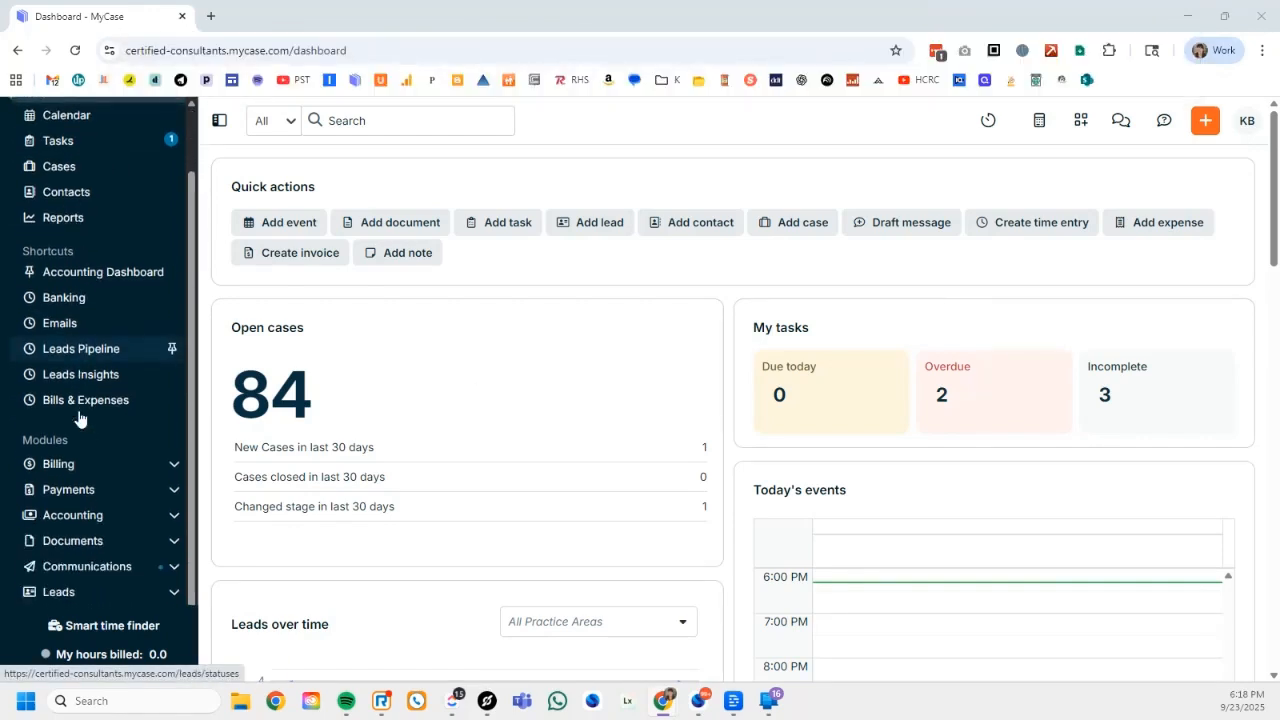
left_click(173, 518)
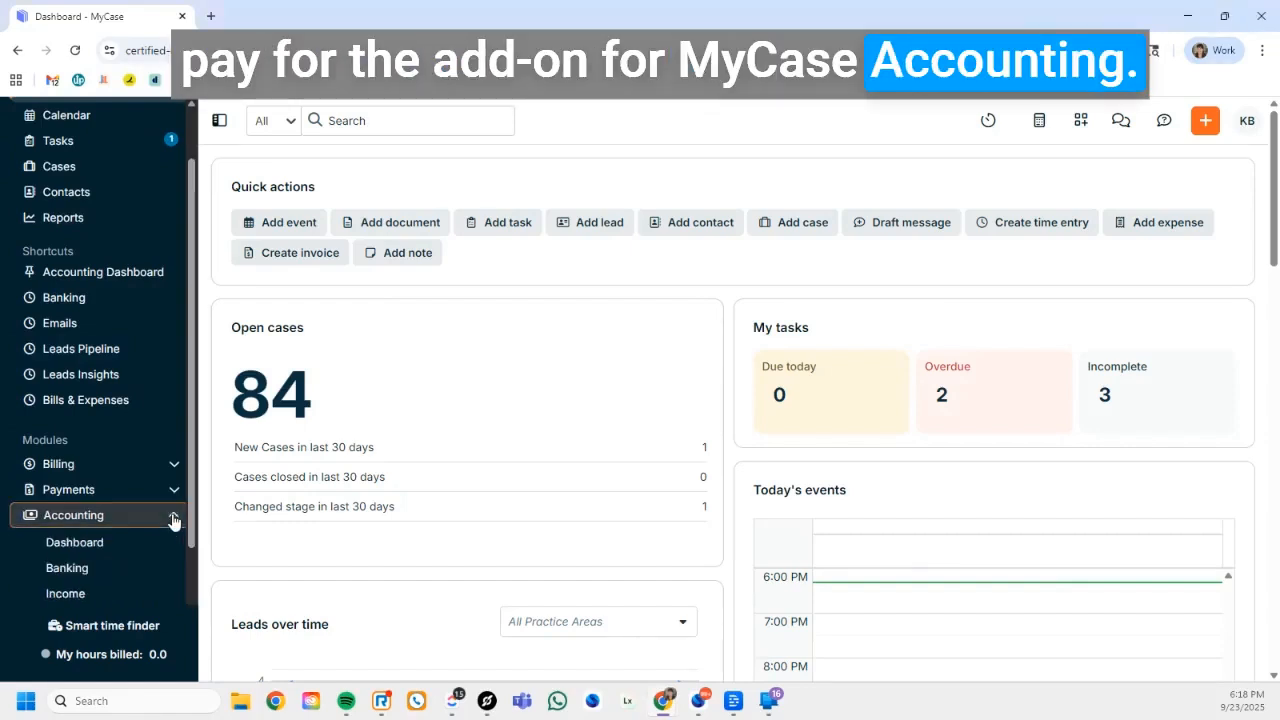
scroll(94, 520, "down", 3)
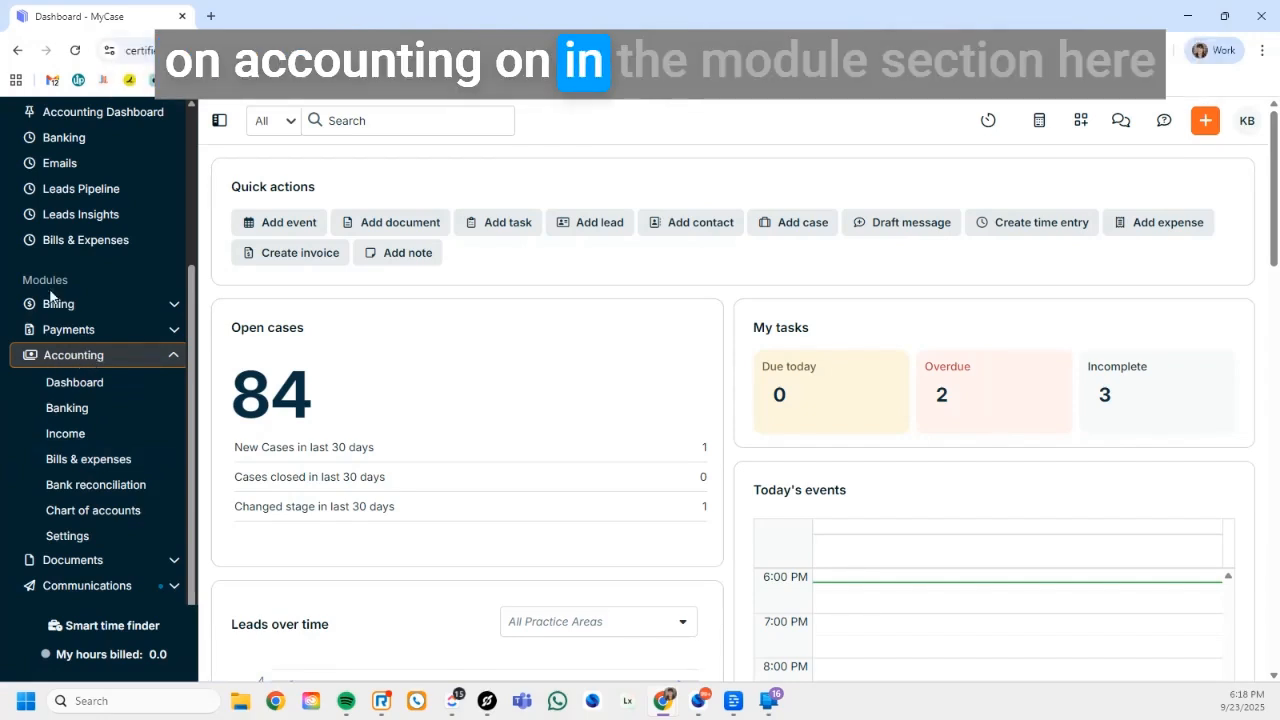
left_click(68, 408)
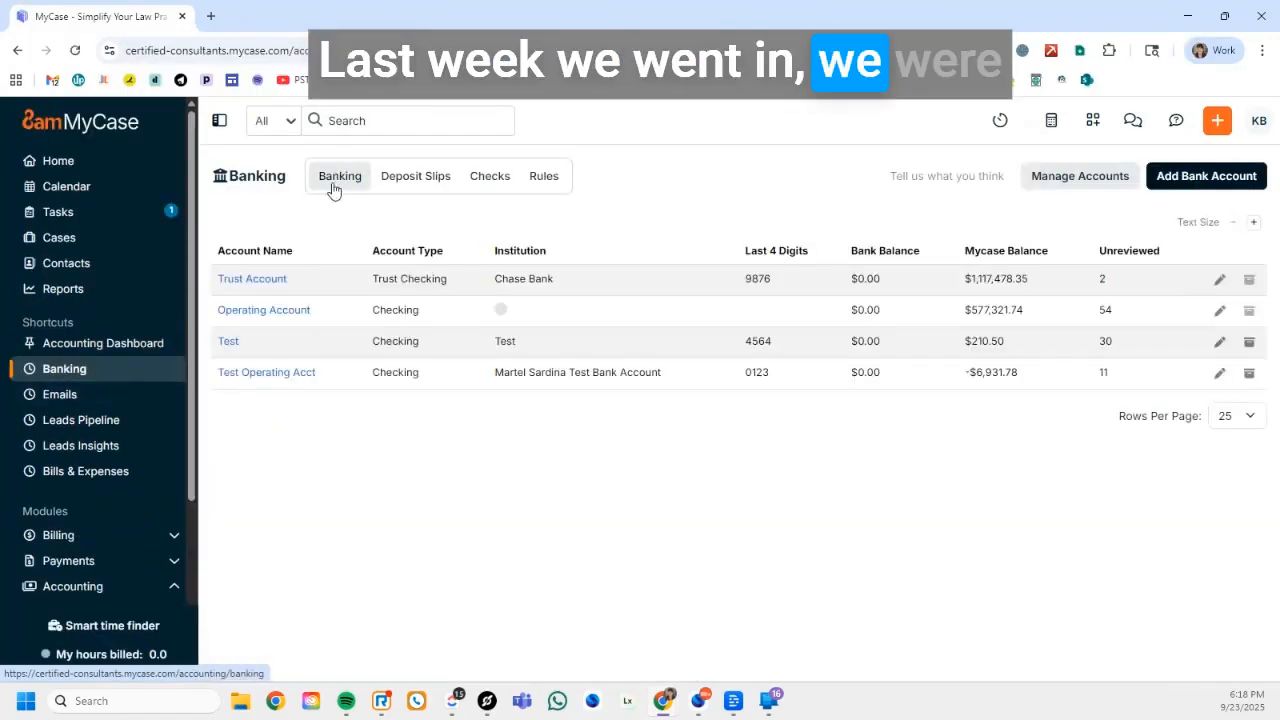
left_click(400, 180)
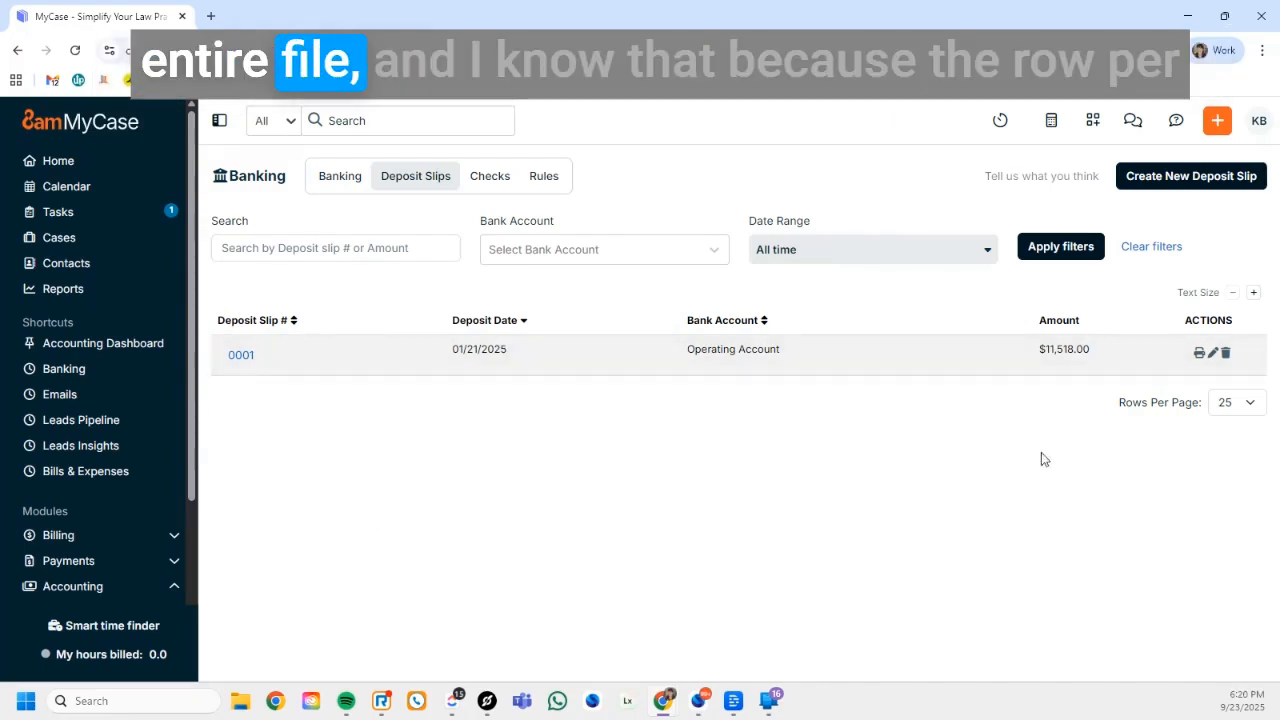
Check the rows-per-page choices for the deposit slips list, keeping 25, and inspect the search by slip number or amount
left_click(1238, 403)
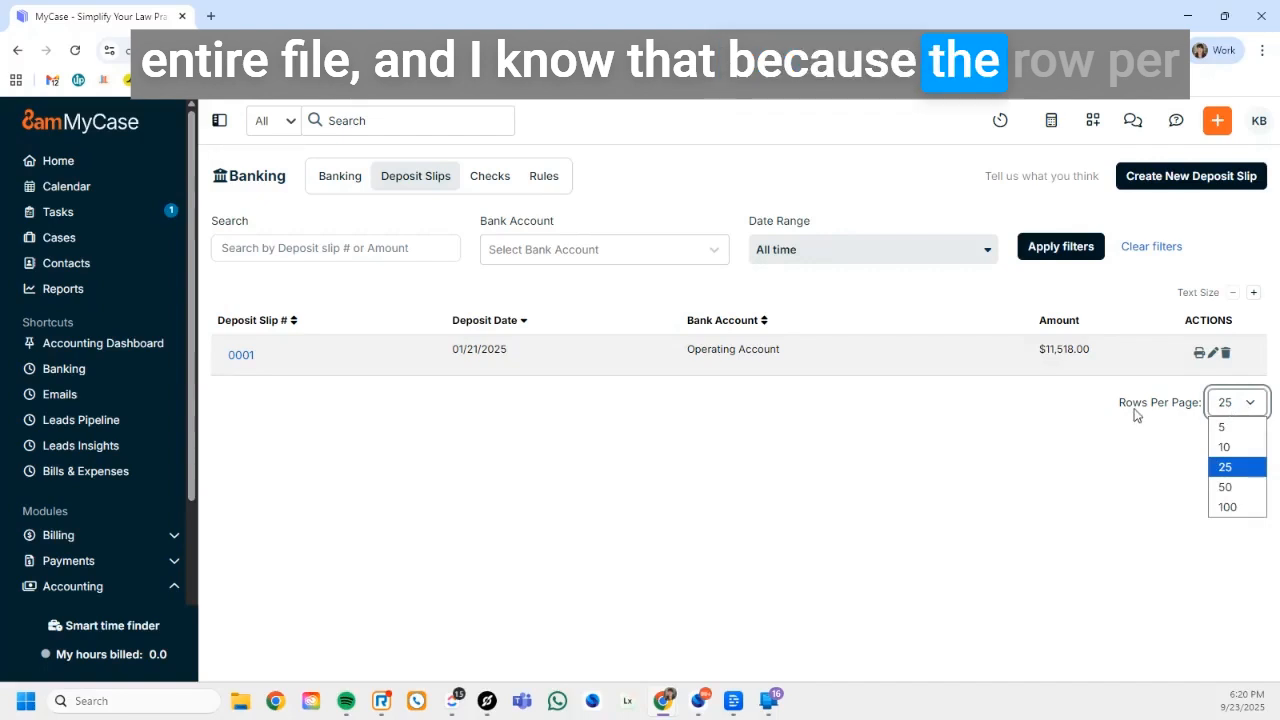
left_click(1248, 468)
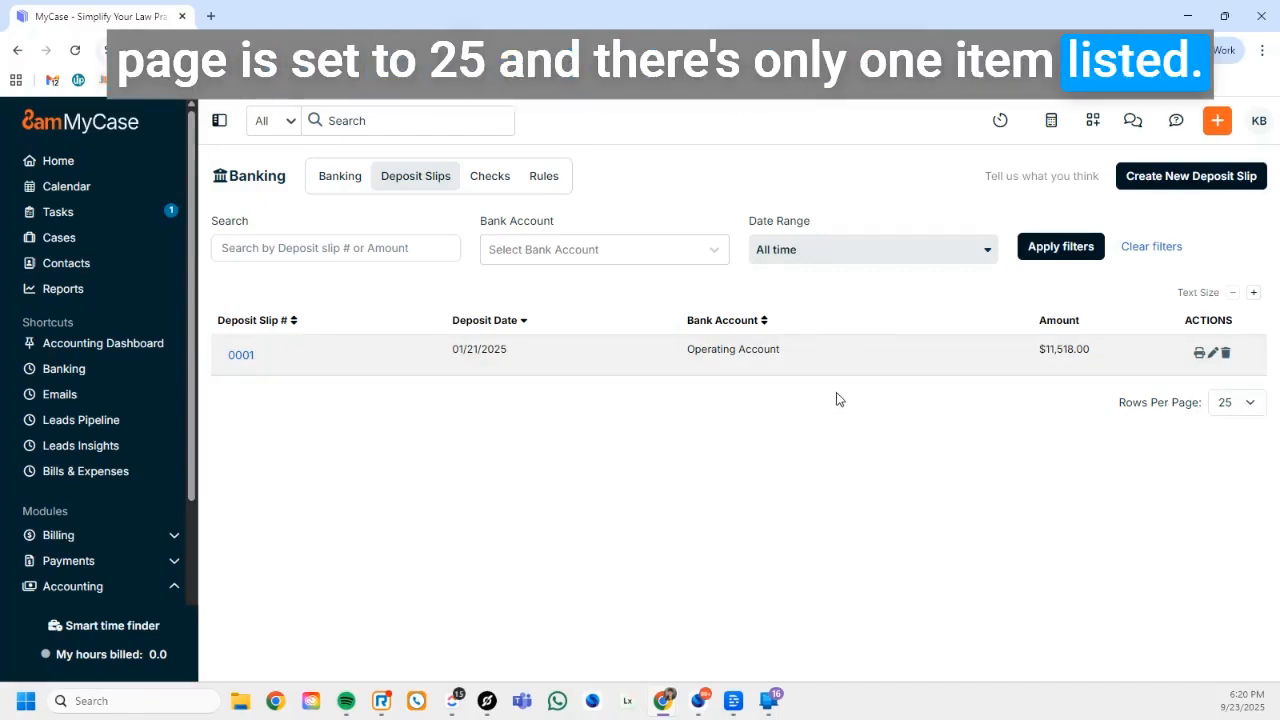
left_click(331, 250)
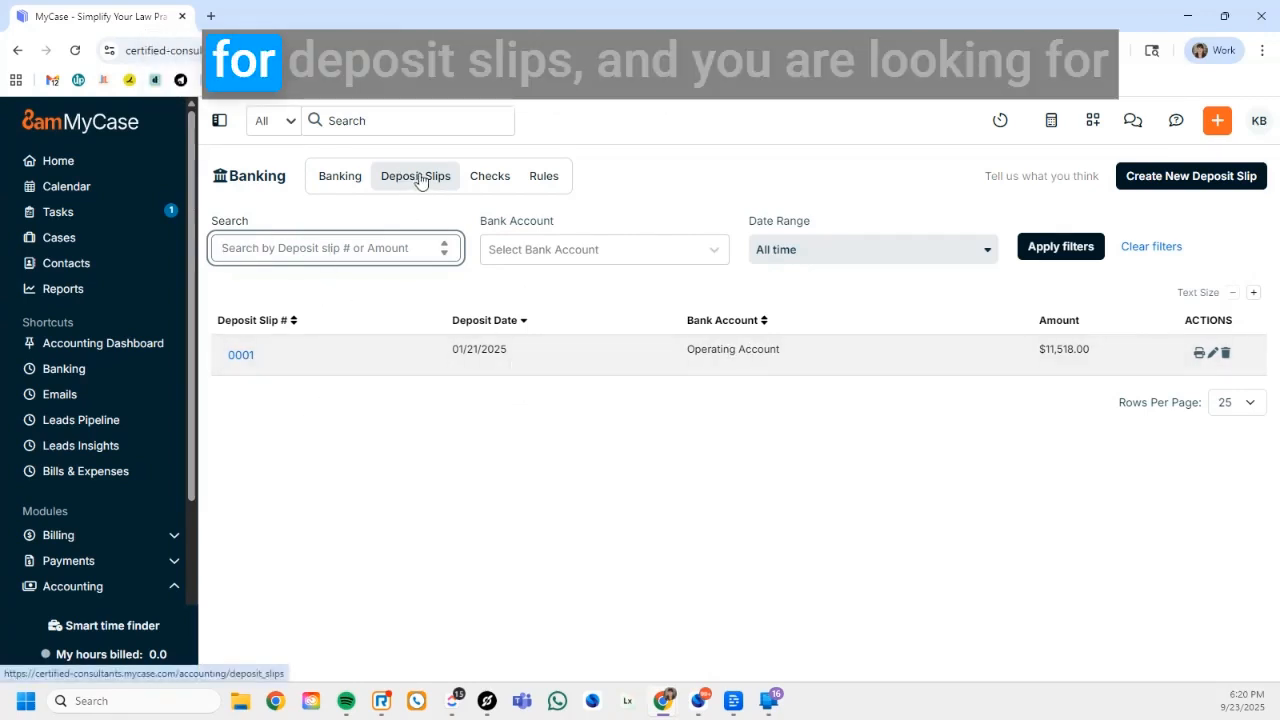
left_click(321, 249)
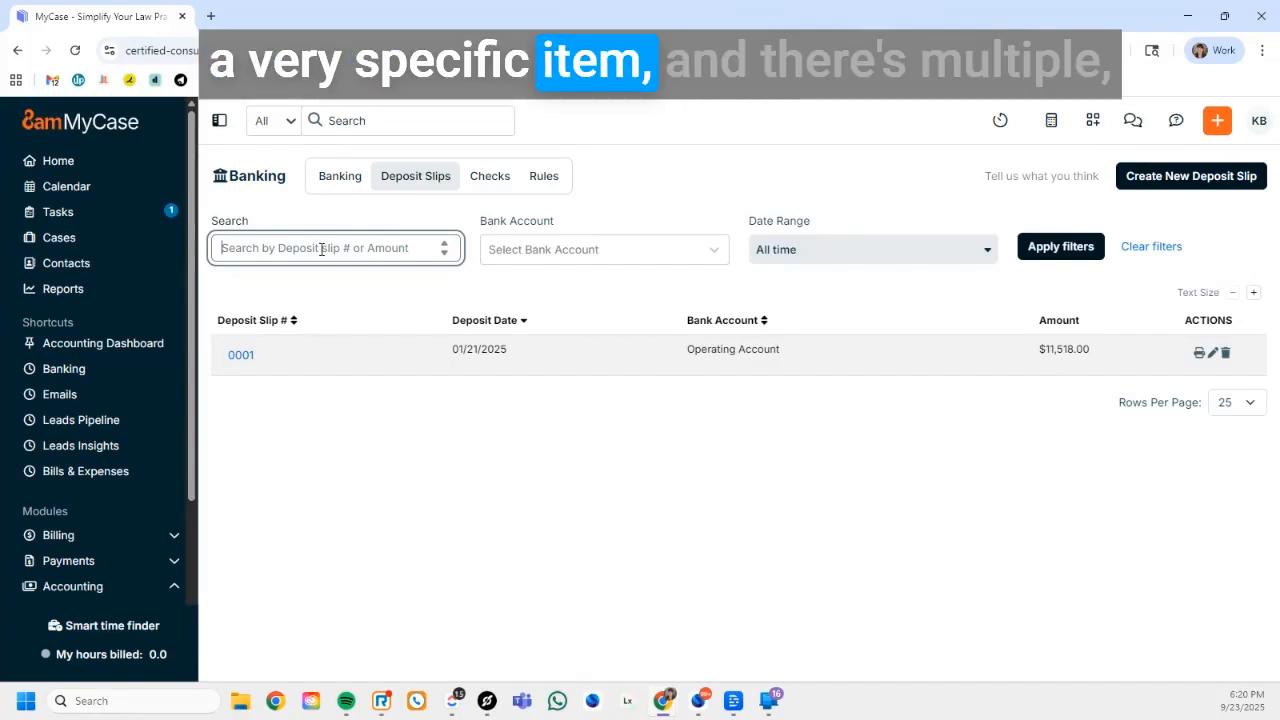
left_click(342, 556)
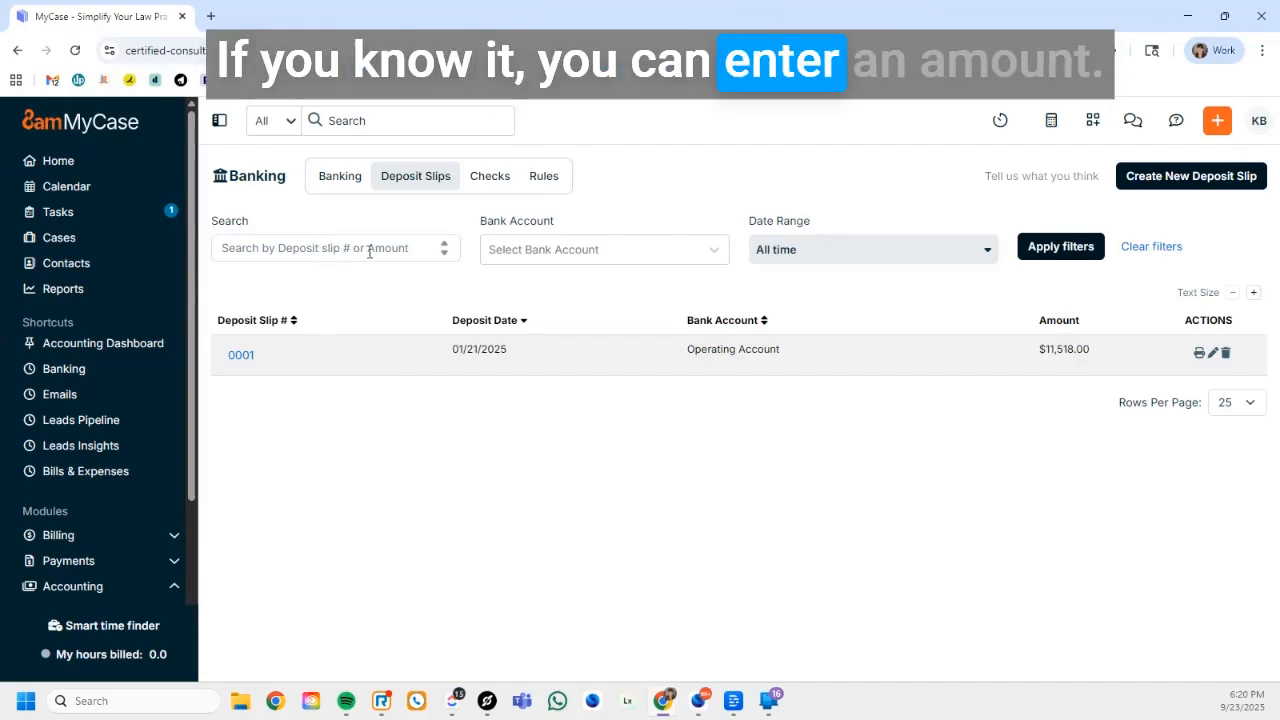
Examine the bank account and date range choices available for filtering deposit slips
left_click(540, 257)
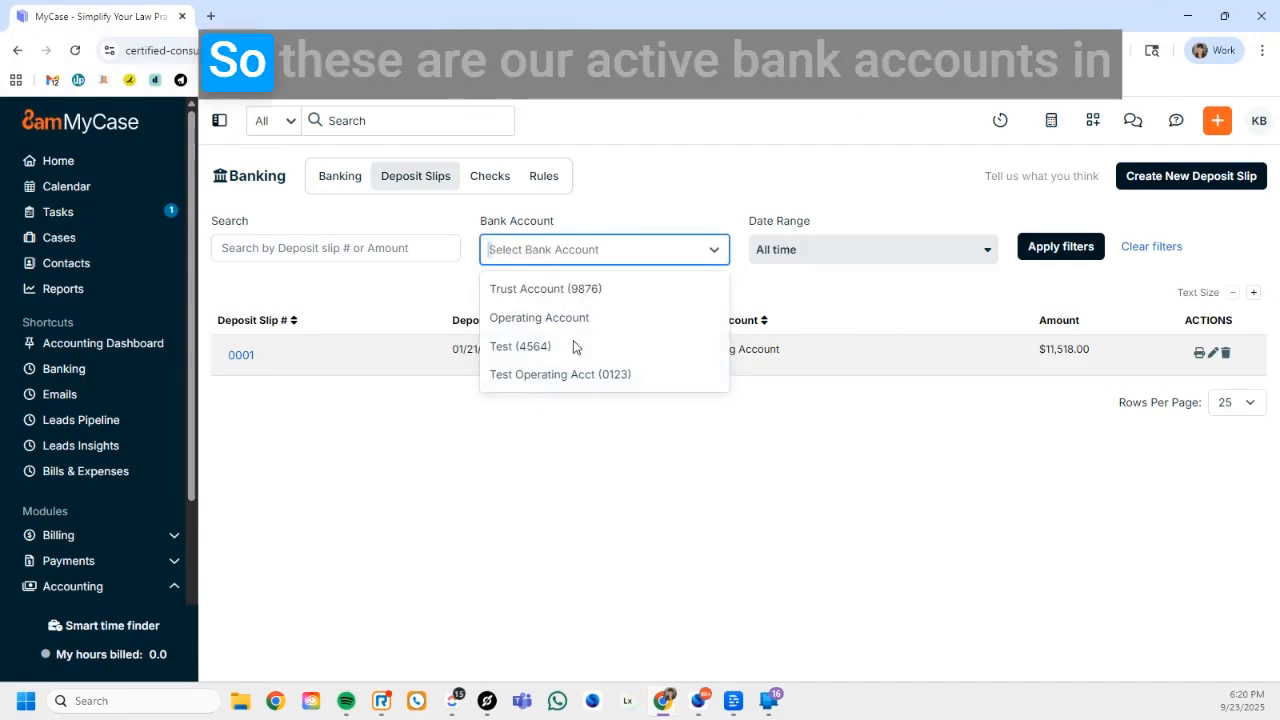
left_click(786, 283)
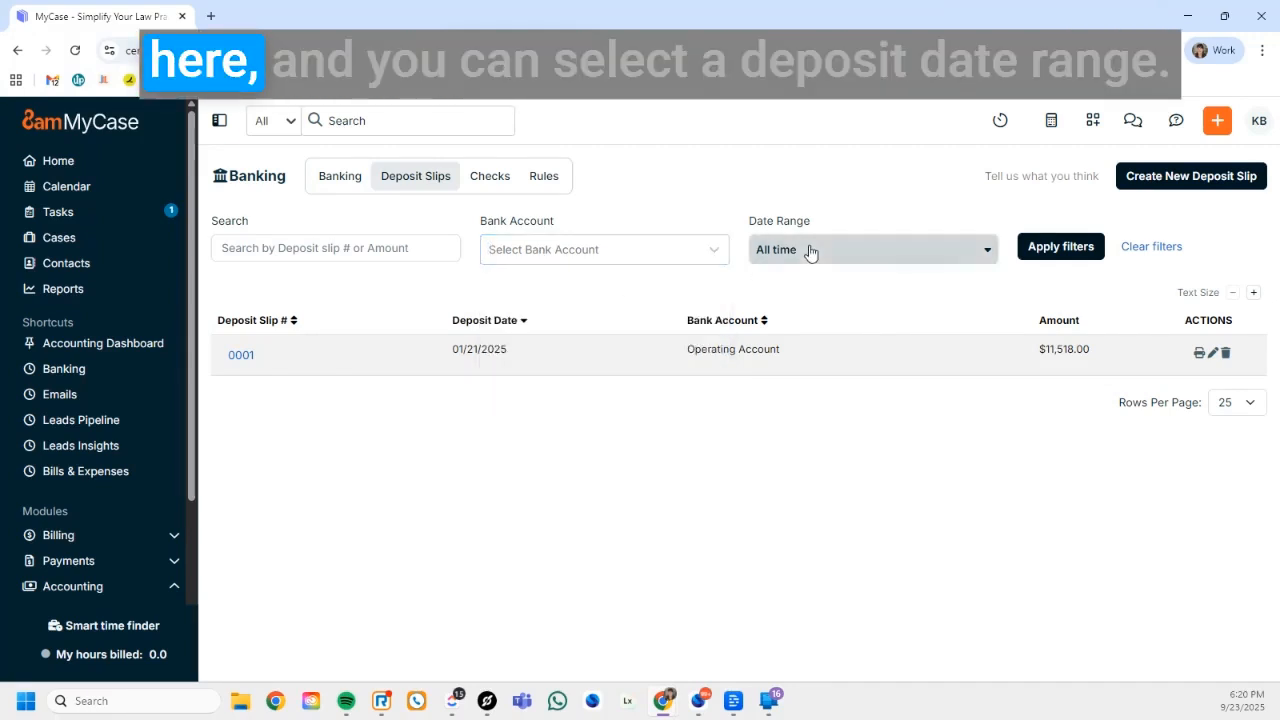
left_click(808, 251)
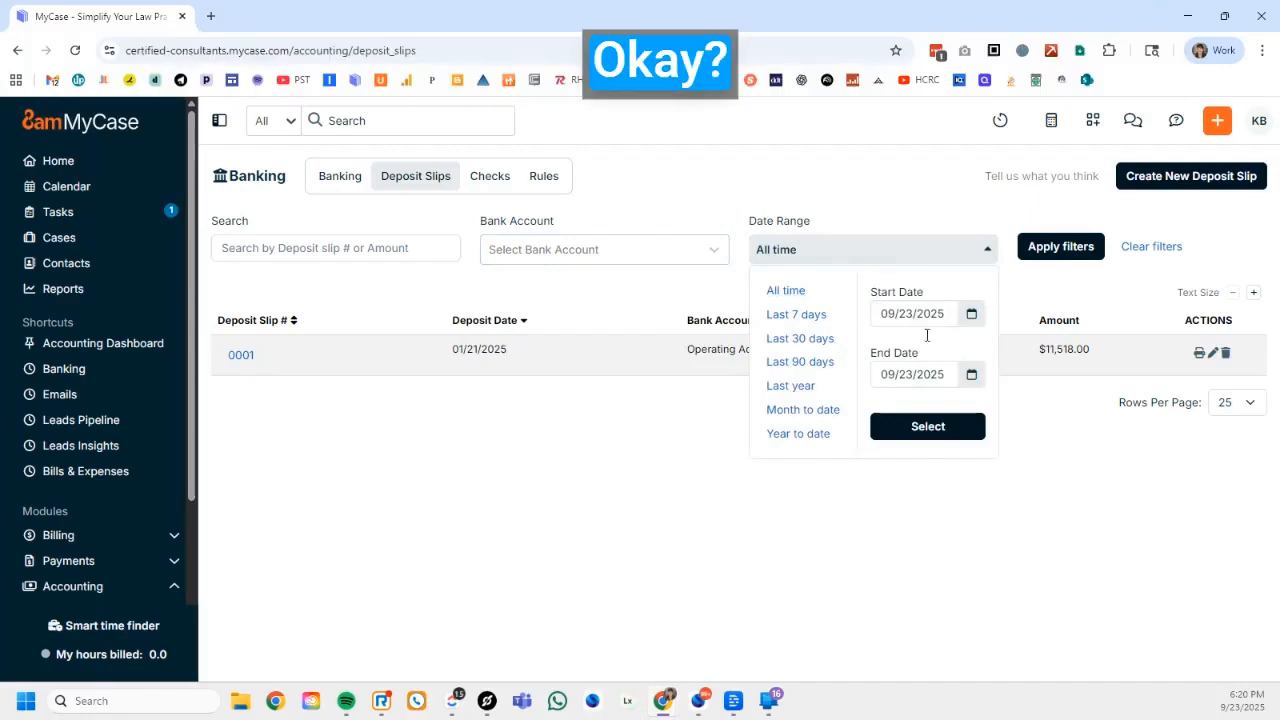
left_click(946, 199)
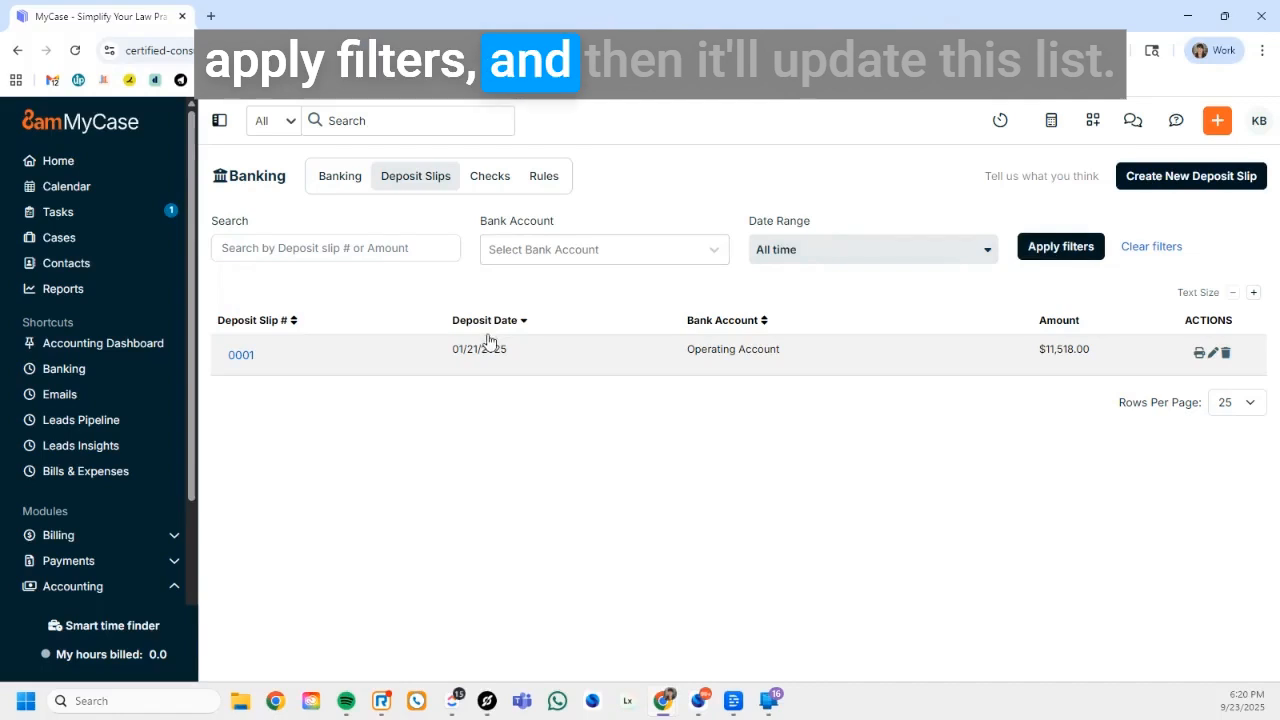
Filter the deposit slips list by the Trust Account and clear the filter again
left_click(565, 258)
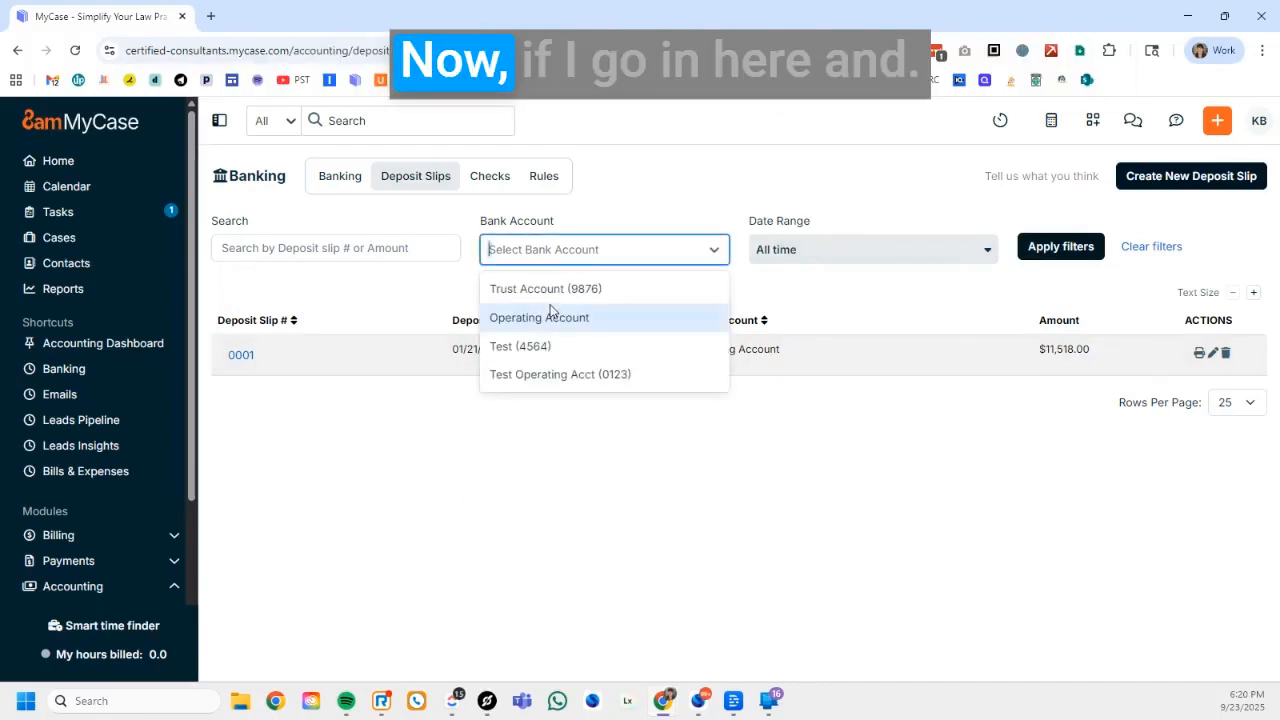
left_click(550, 306)
left_click(560, 258)
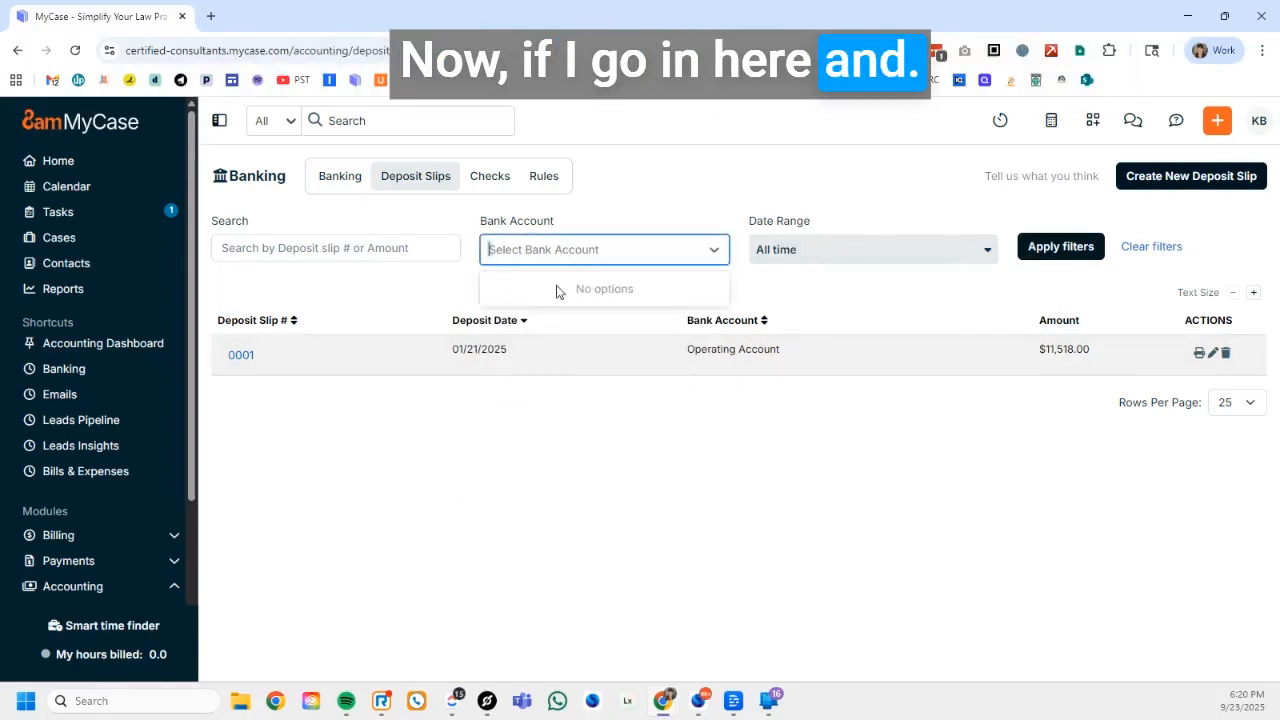
left_click(545, 290)
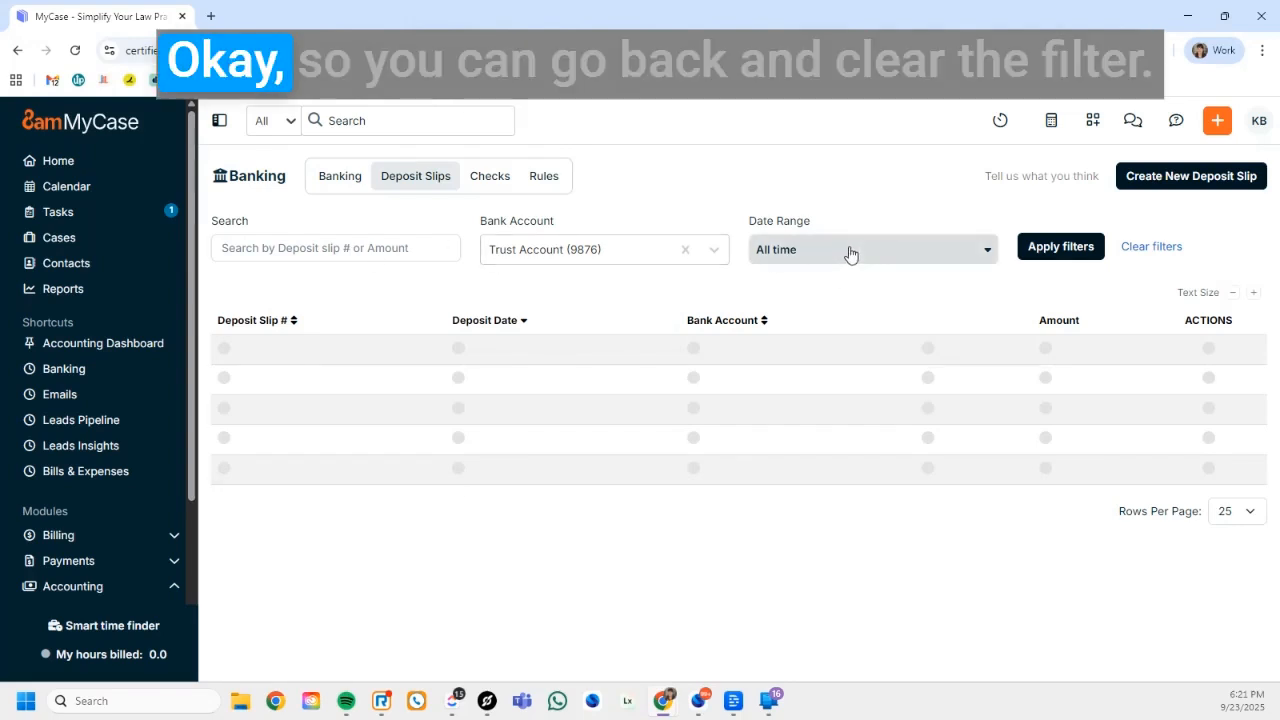
left_click(1131, 254)
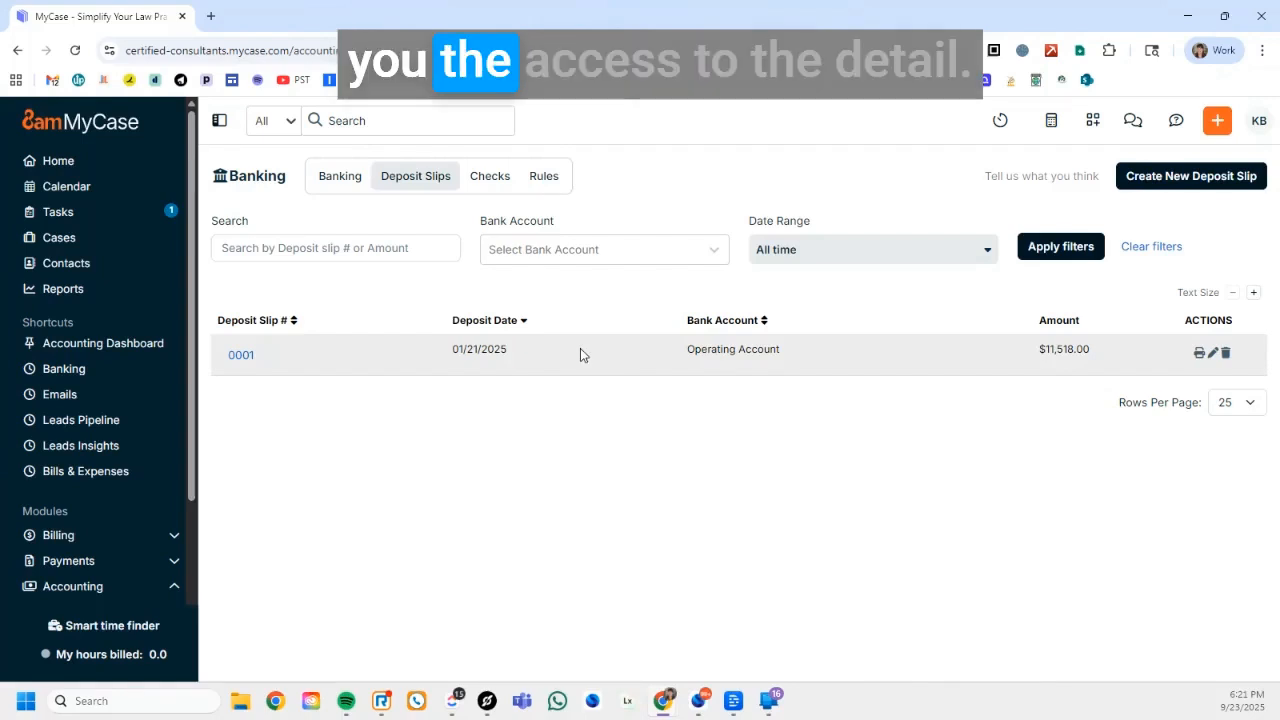
Open deposit slip 0001 and review its deposit details and listed credit deposits
left_click(240, 356)
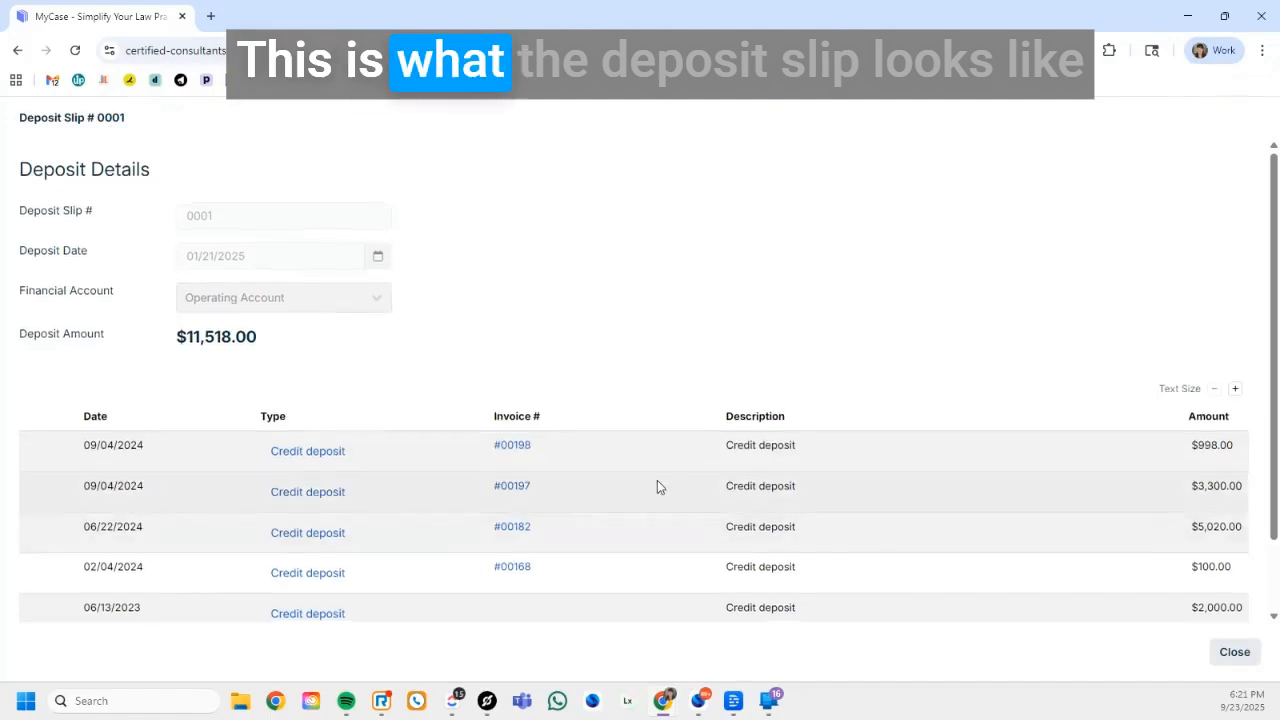
scroll(645, 505, "down", 1)
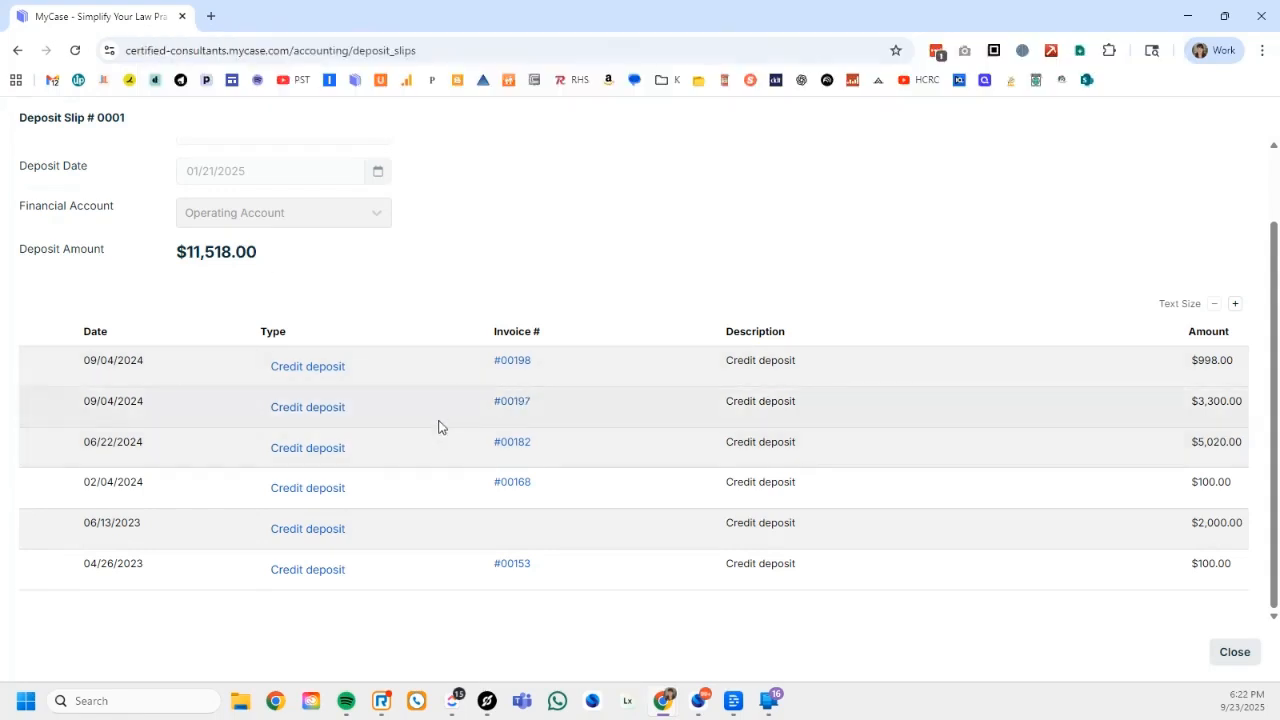
scroll(437, 425, "up", 1)
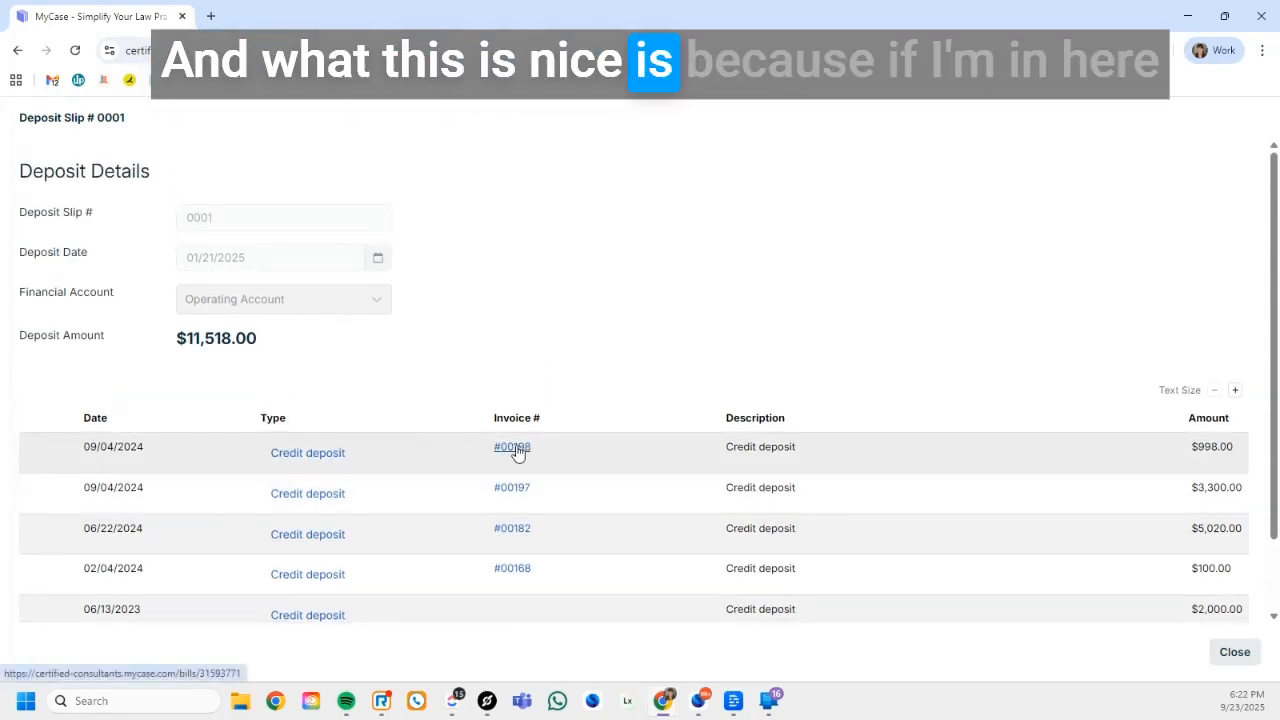
scroll(517, 451, "down", 1)
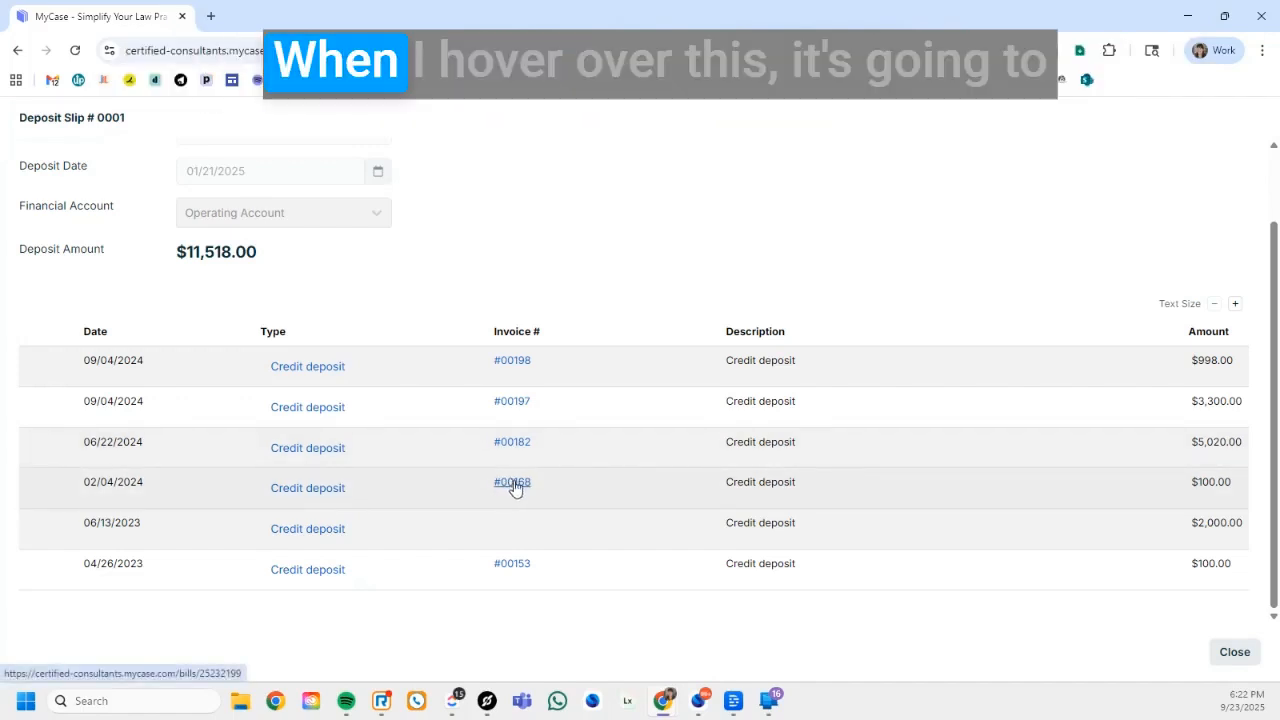
View the invoice linked to the 02/04/2024 credit deposit and return to the deposit slips list
left_click(516, 487)
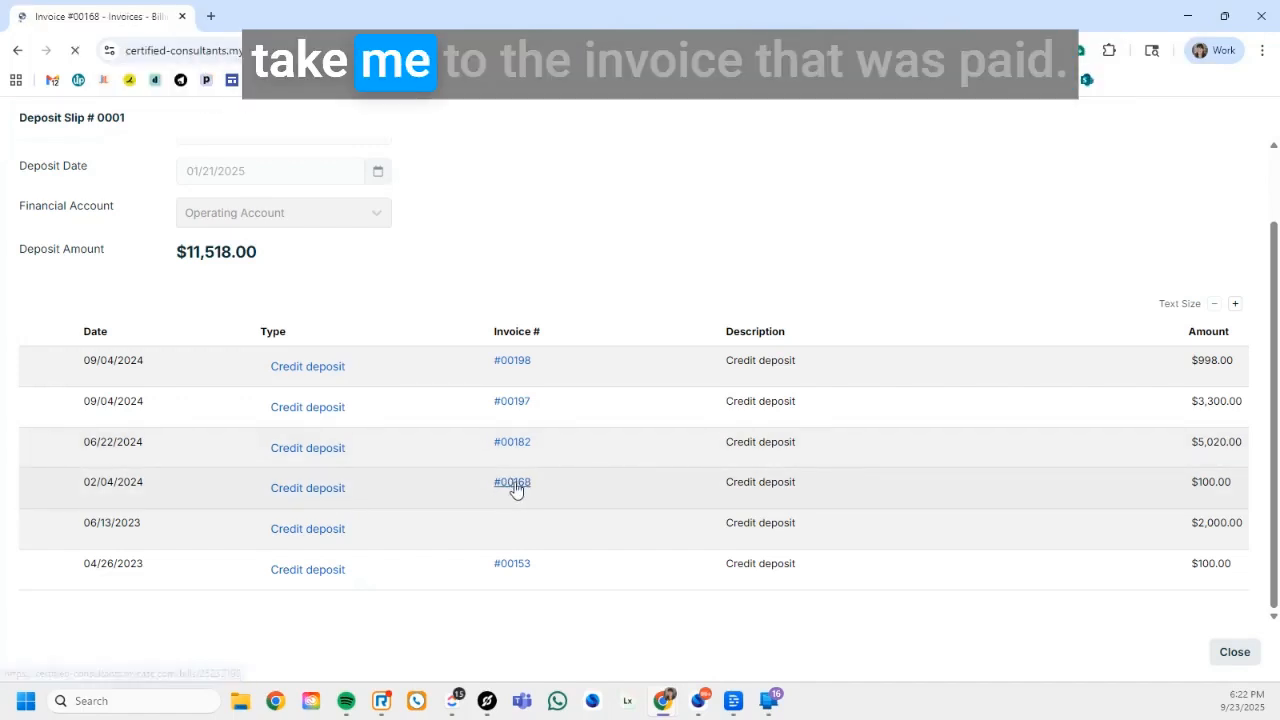
scroll(516, 487, "down", 4)
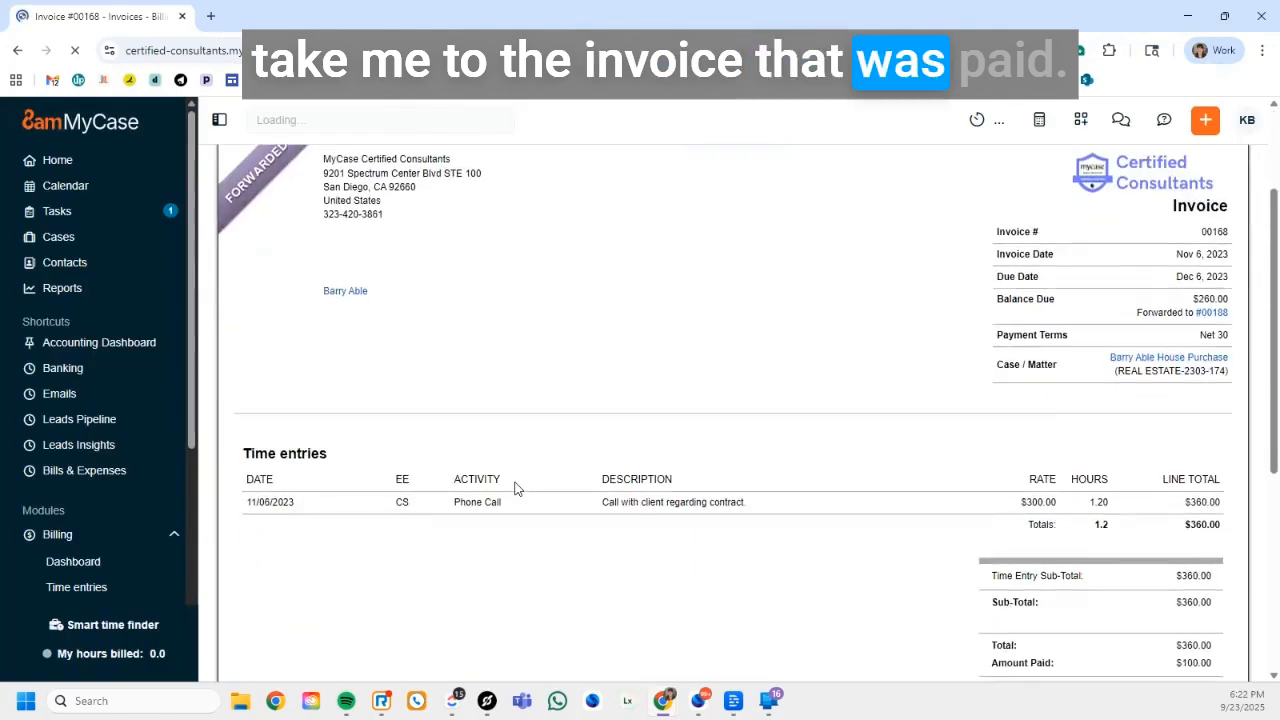
scroll(516, 487, "up", 4)
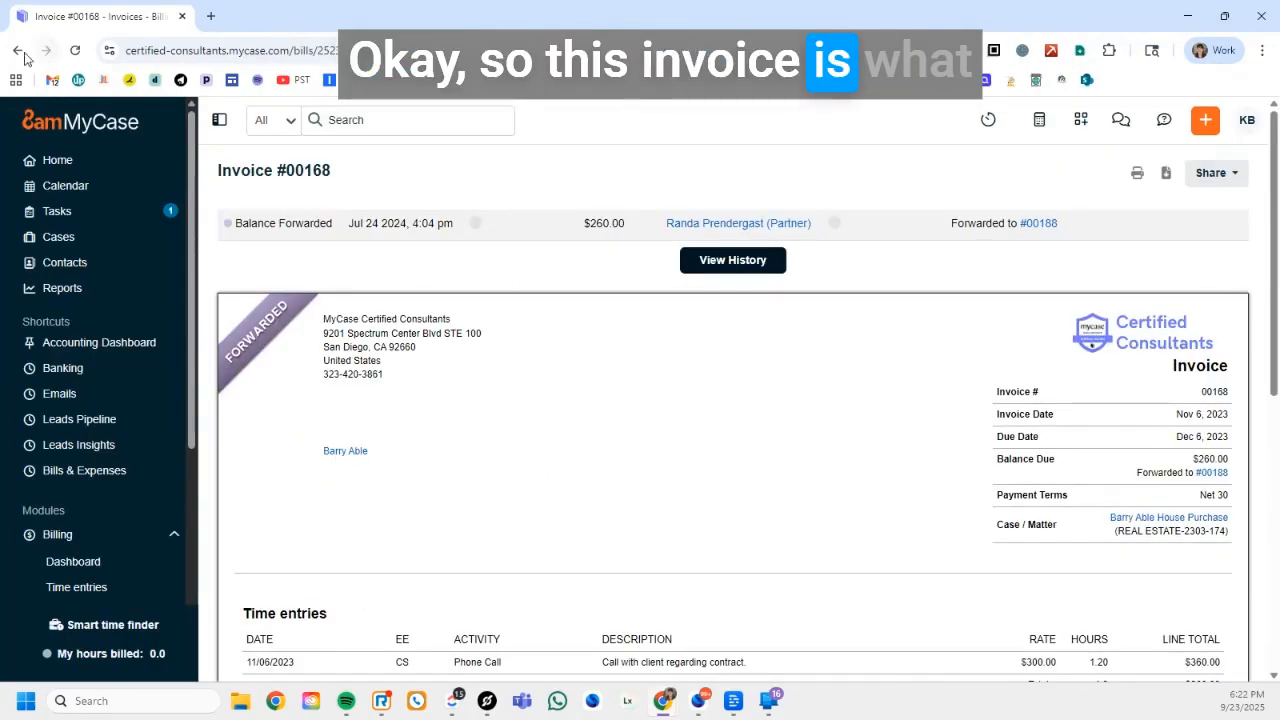
key("alt+Left")
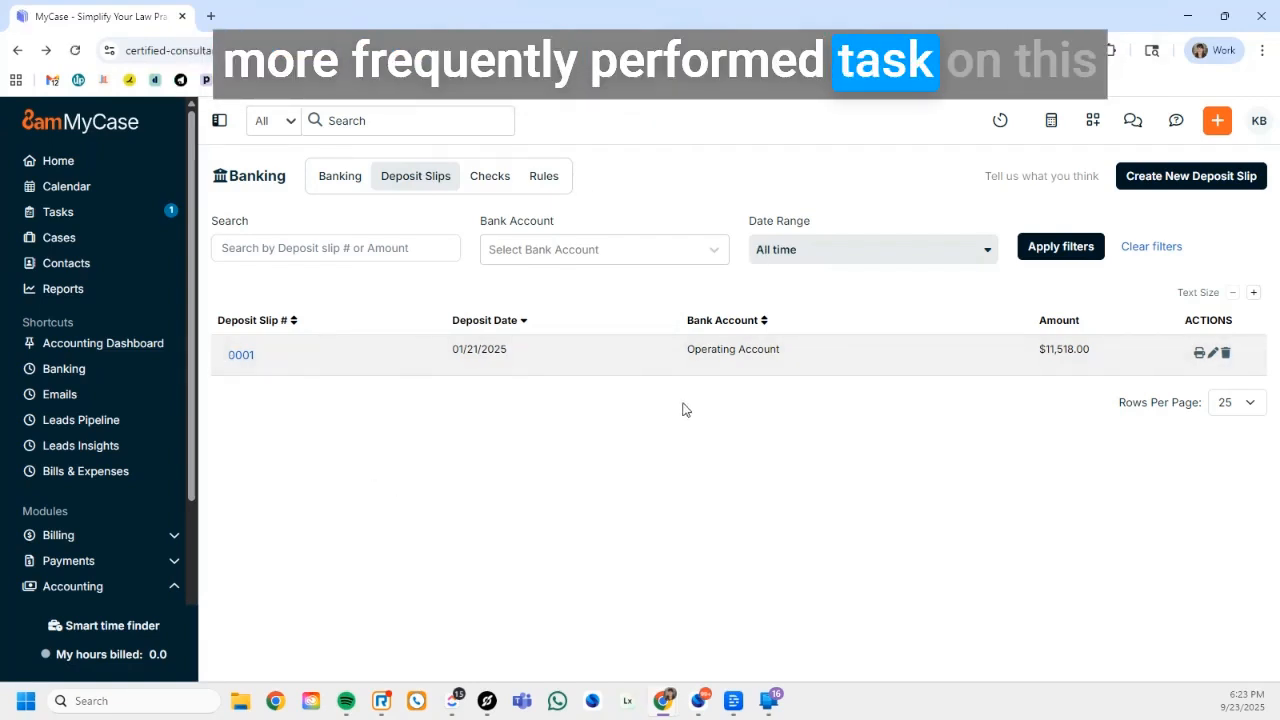
Start a new deposit slip and enter 250923 as its deposit slip number
left_click(1178, 179)
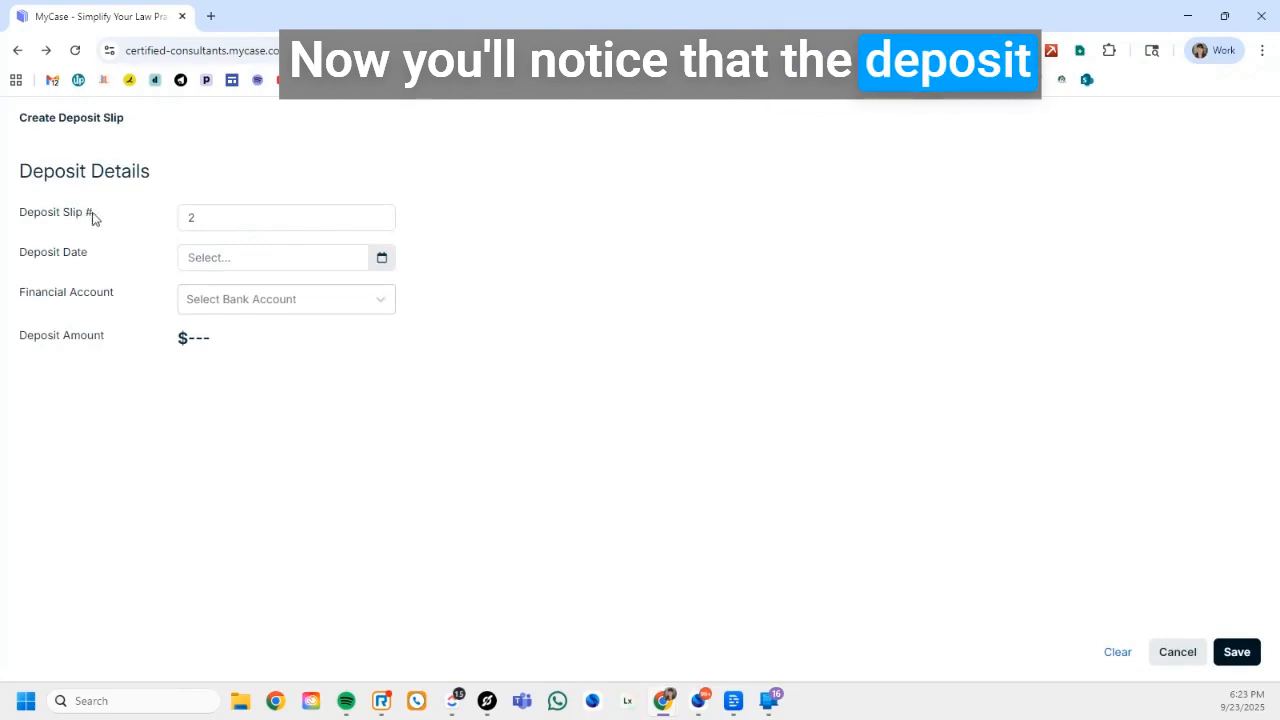
left_click(220, 217)
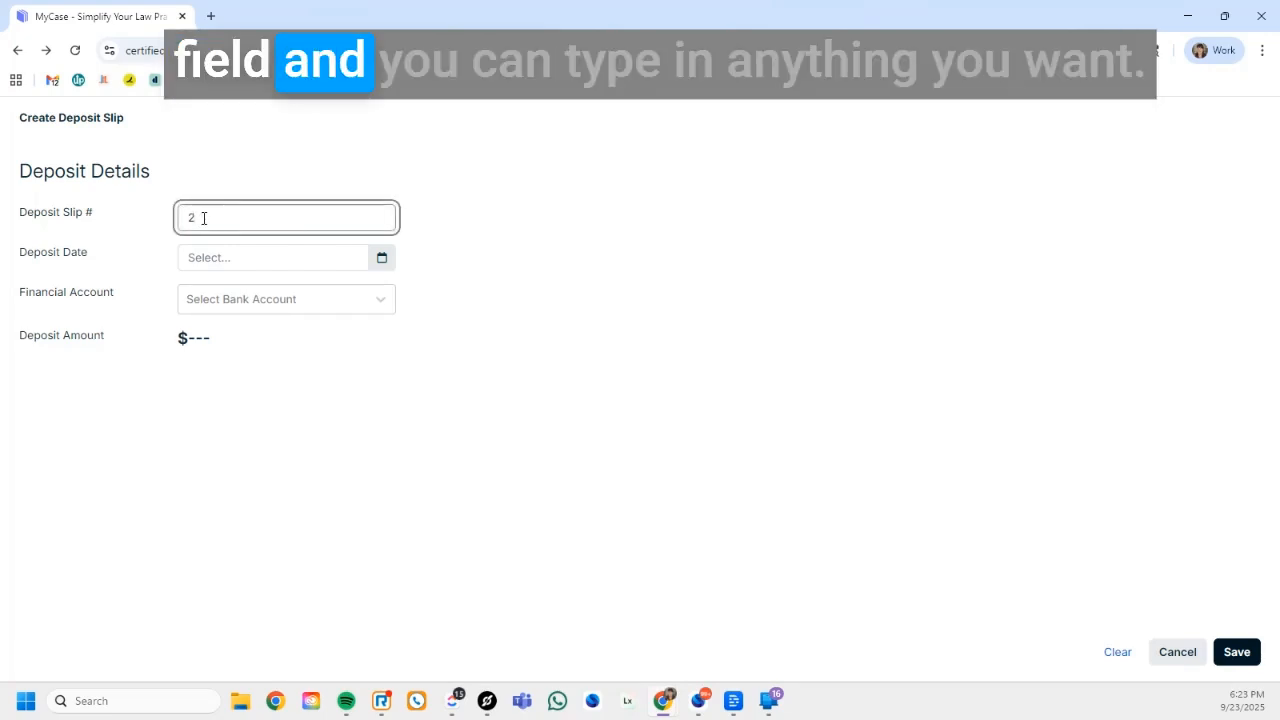
type("250923")
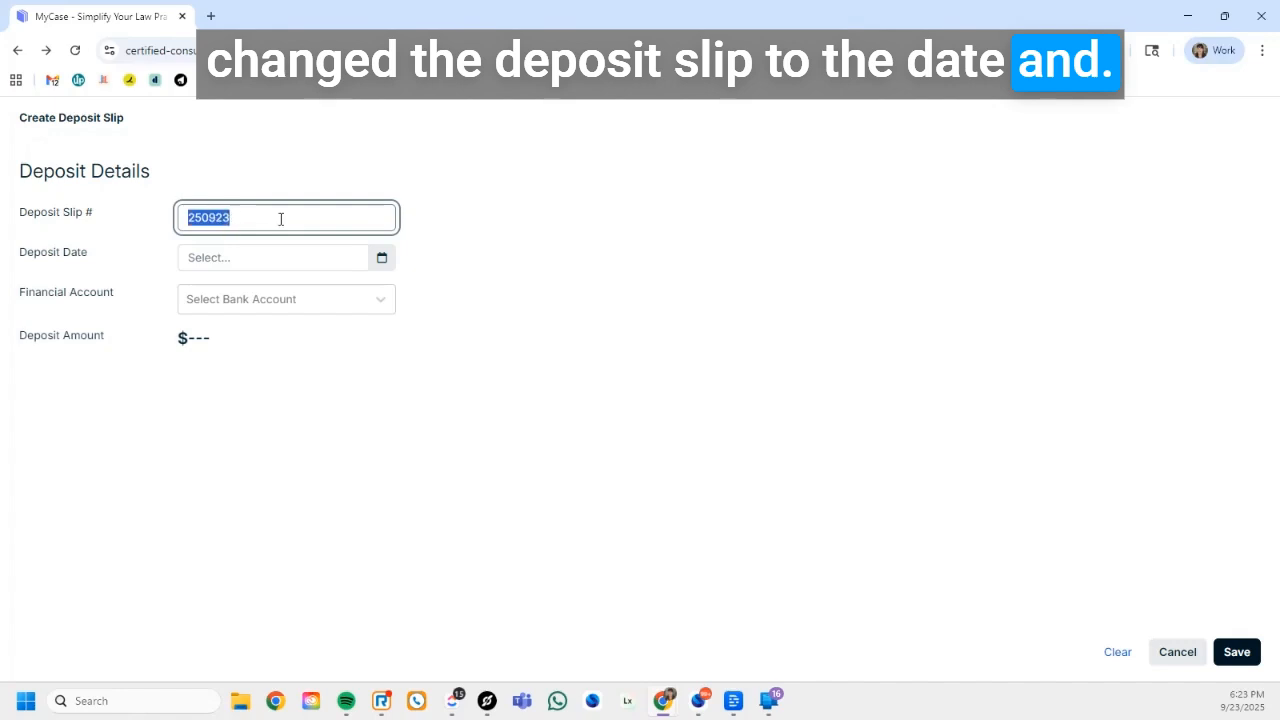
Change the new deposit slip's number back to 2
left_click(200, 218)
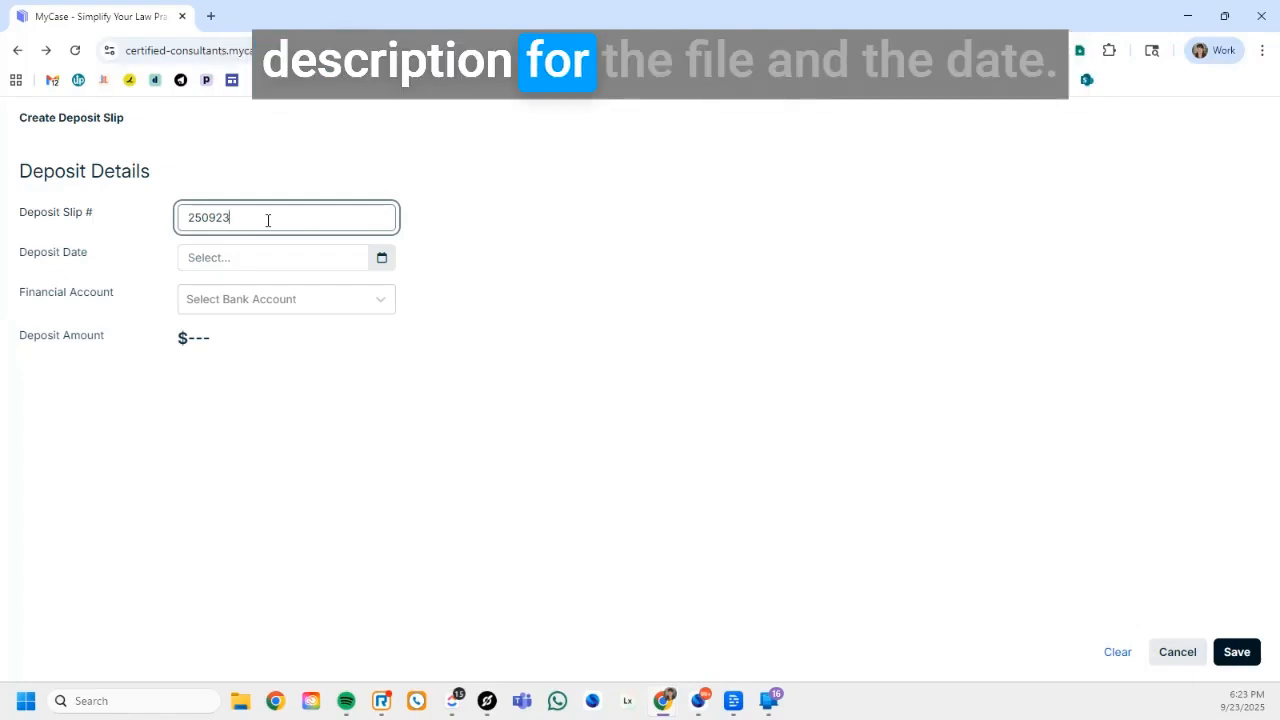
left_click(188, 217)
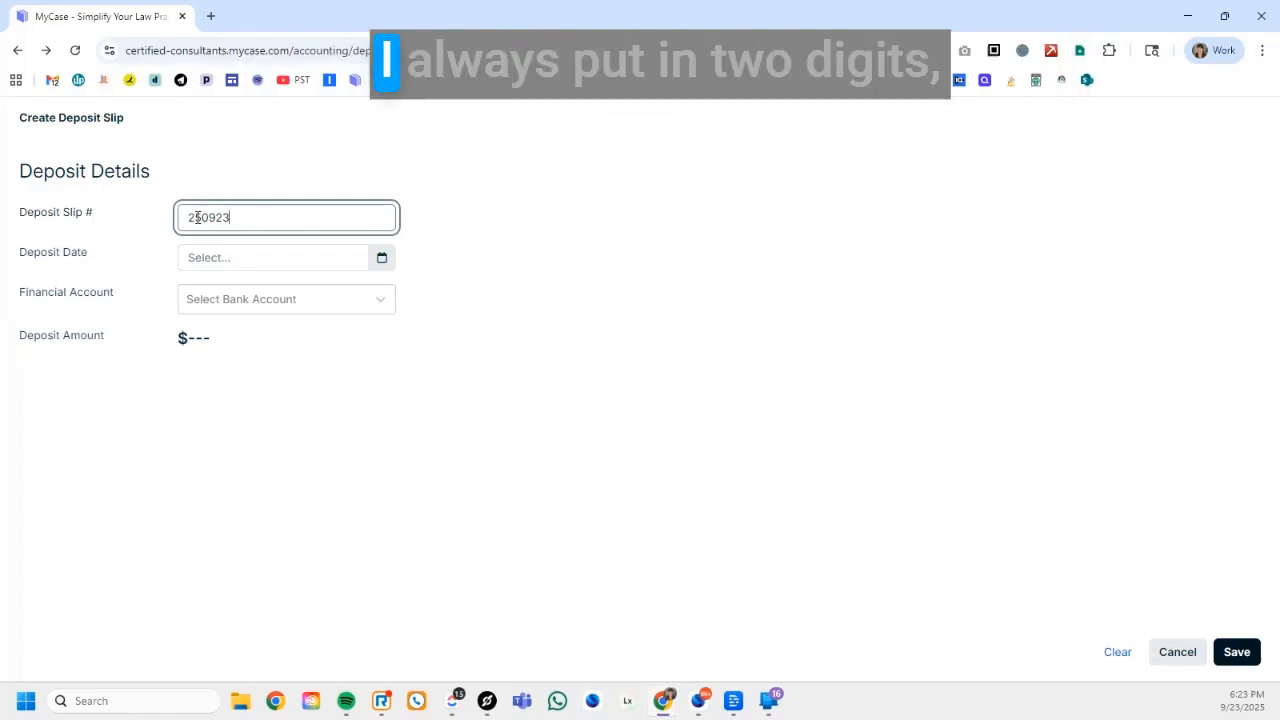
left_click_drag(192, 217, 202, 217)
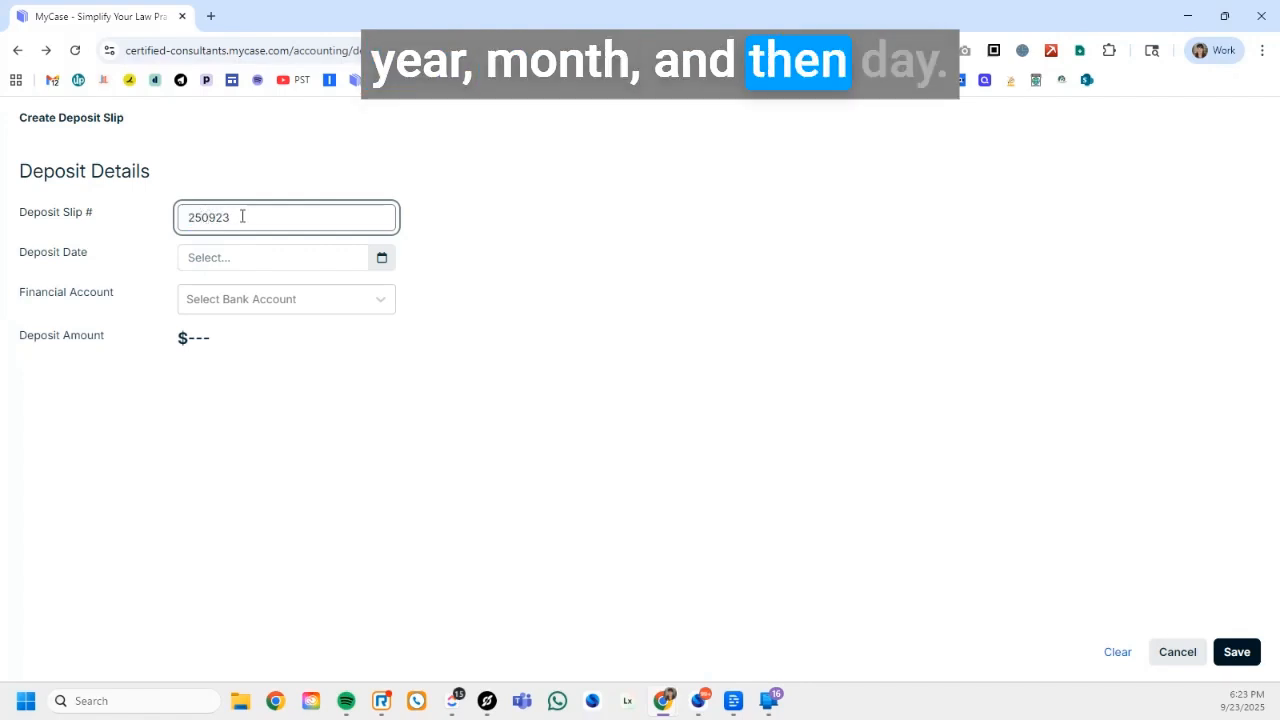
left_click(242, 217)
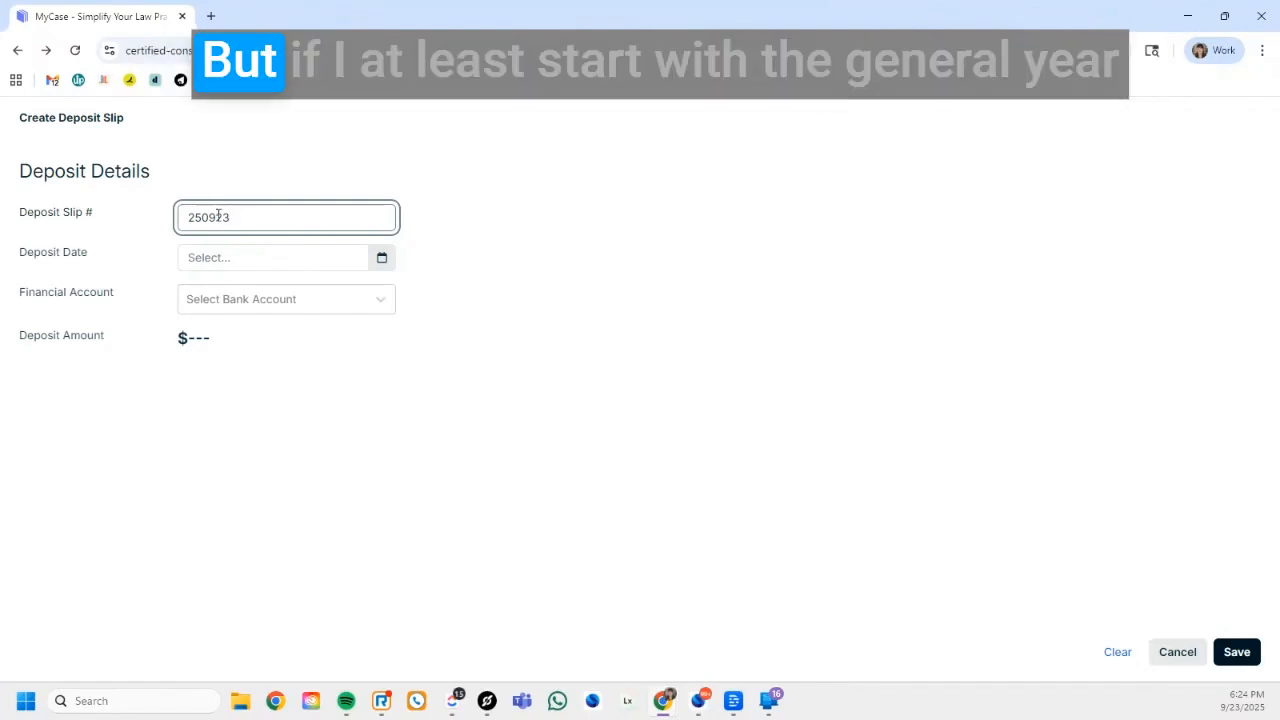
left_click_drag(202, 217, 183, 216)
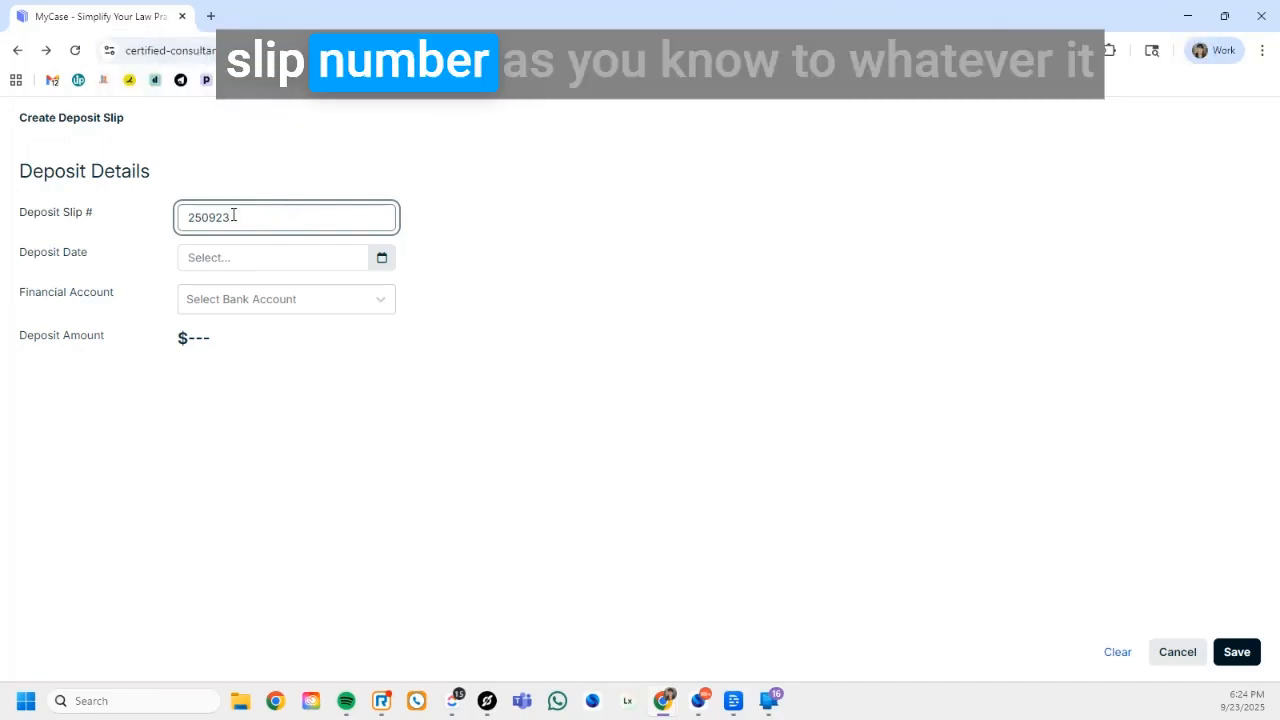
key("BackSpace")
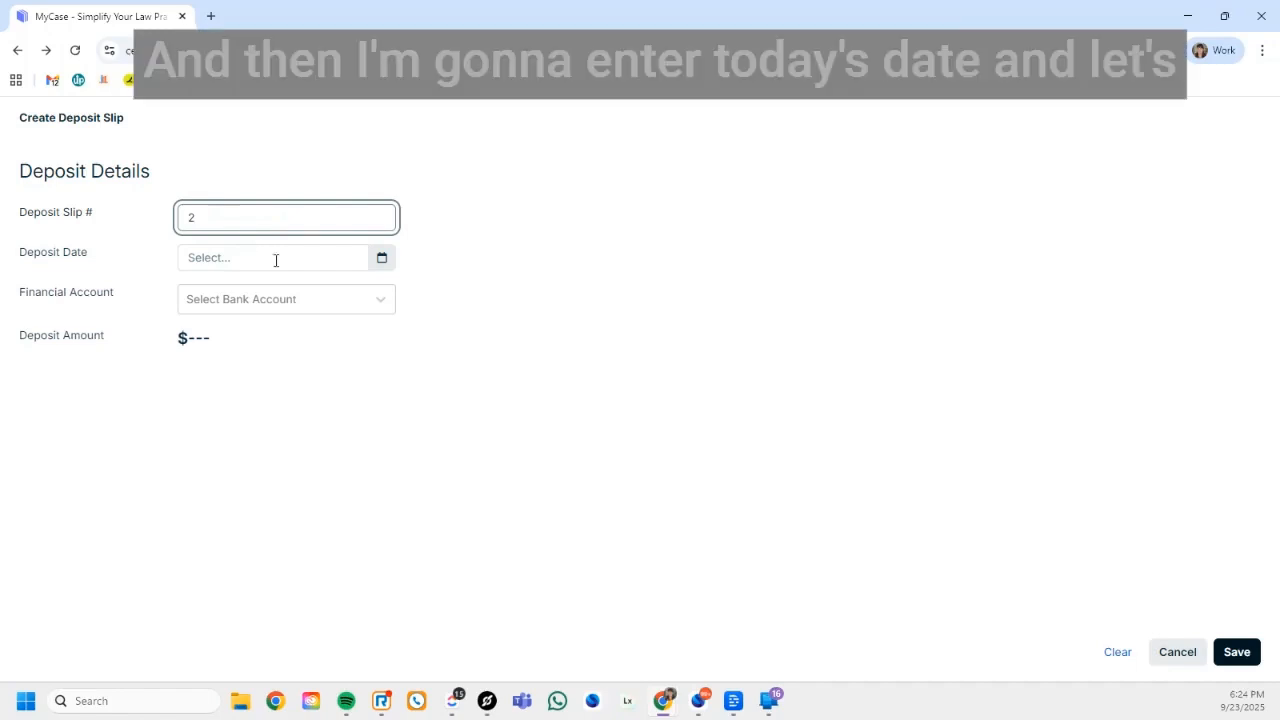
Set the new deposit slip's deposit date to 9/23/2025 and its financial account to Operating Account
left_click(381, 257)
left_click(265, 409)
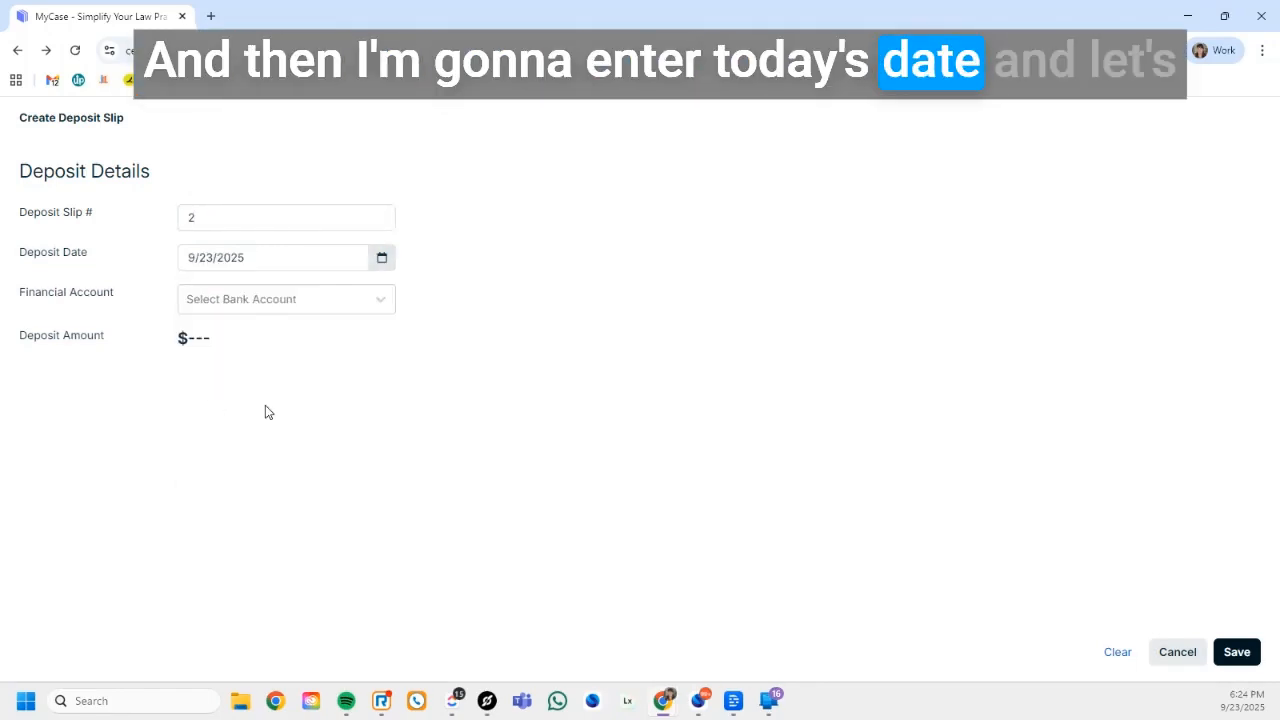
left_click(315, 310)
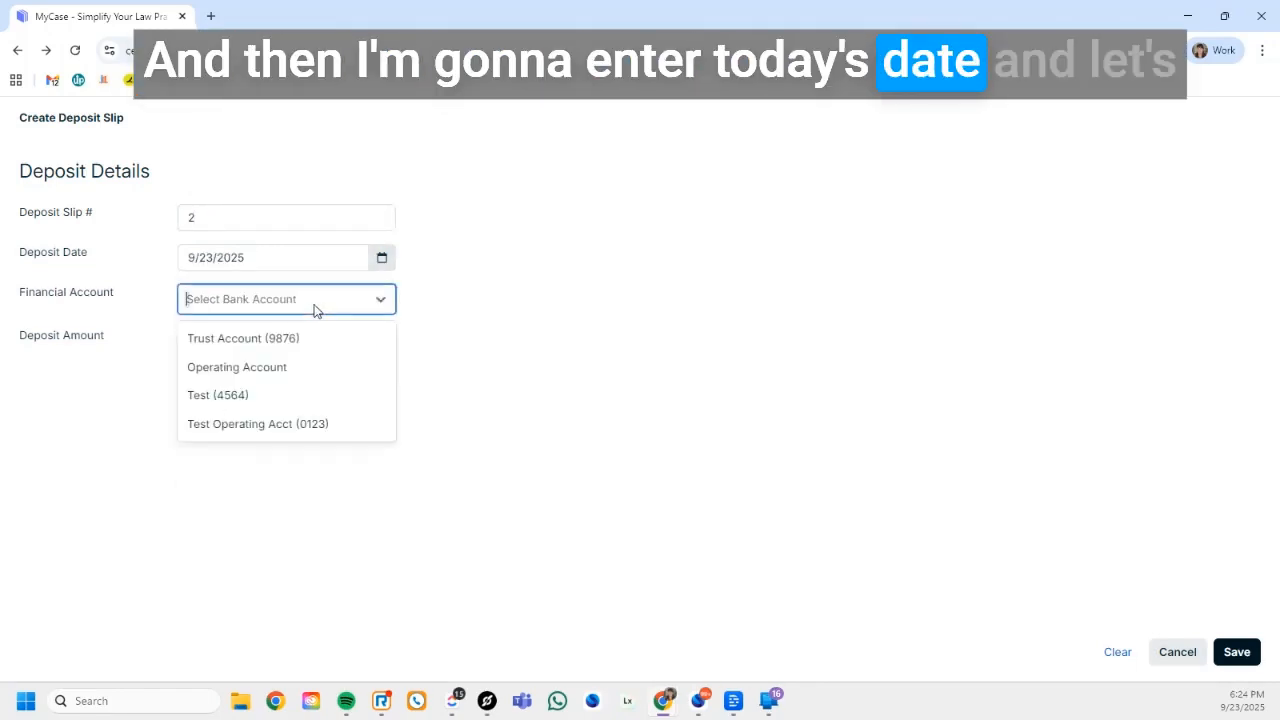
left_click(242, 370)
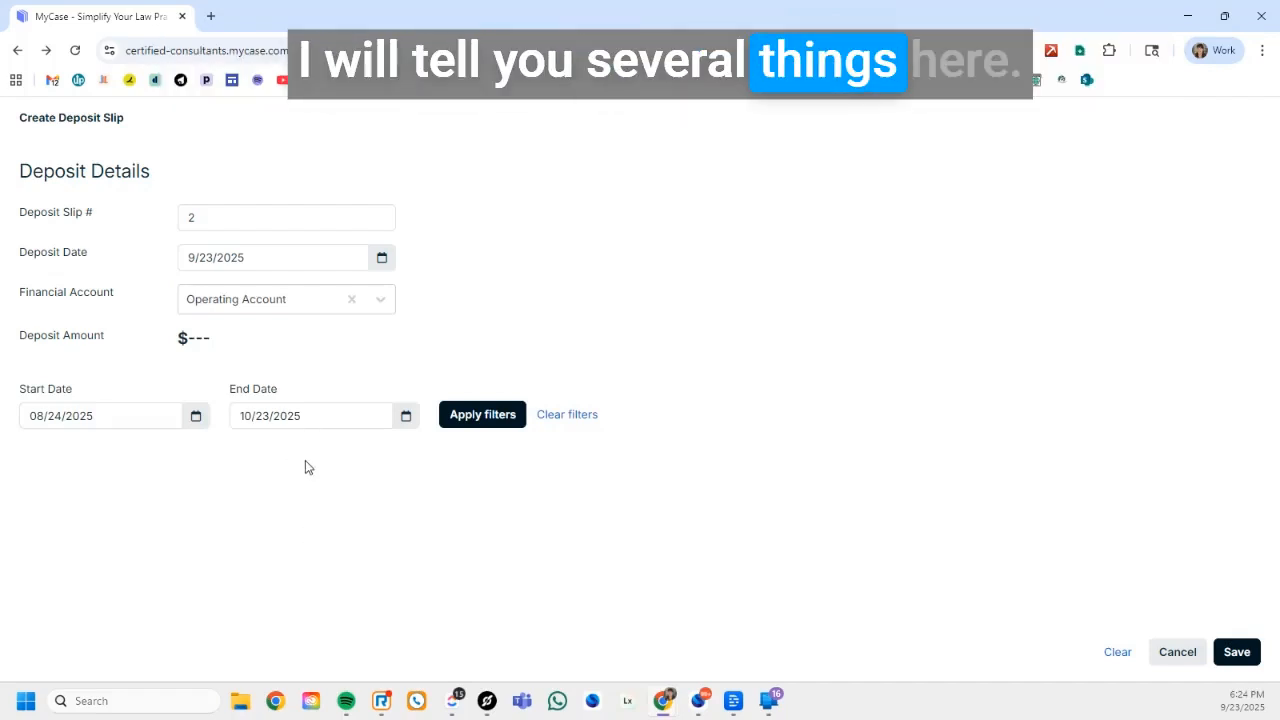
double_click(187, 338)
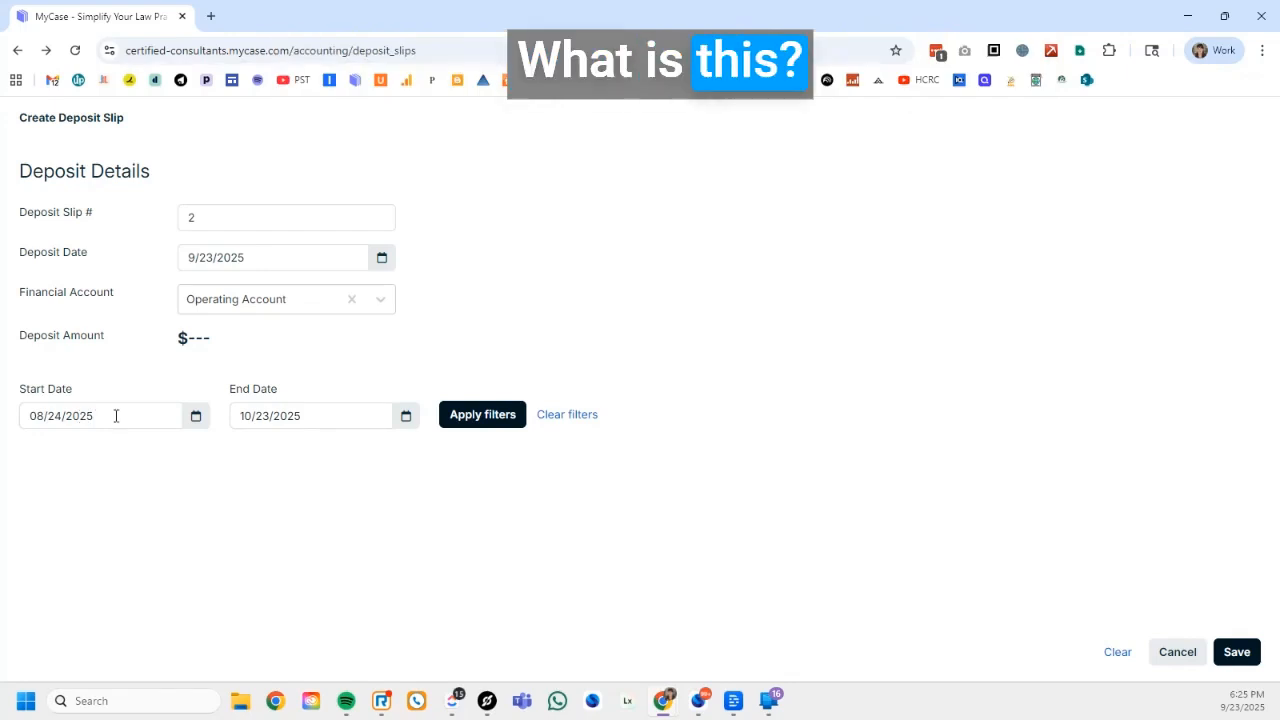
Filter the available deposits with a start date of 8/1/2024
left_click(195, 415)
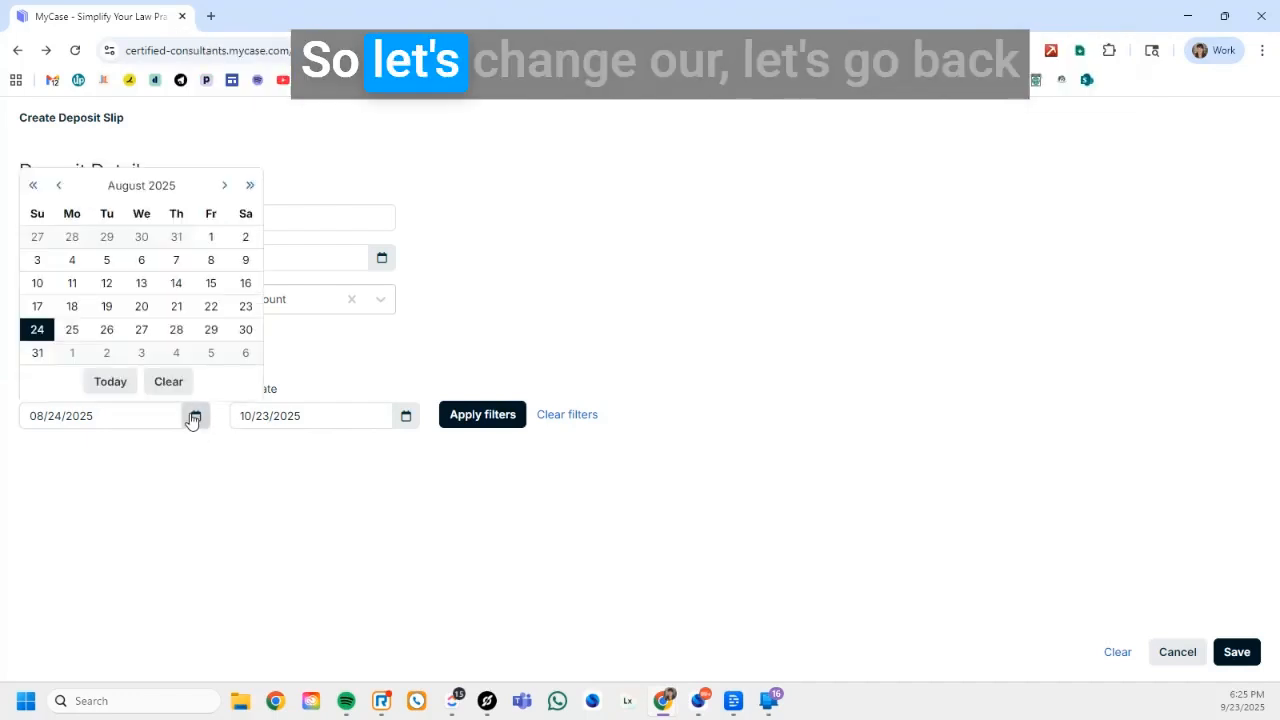
left_click(32, 185)
left_click(176, 237)
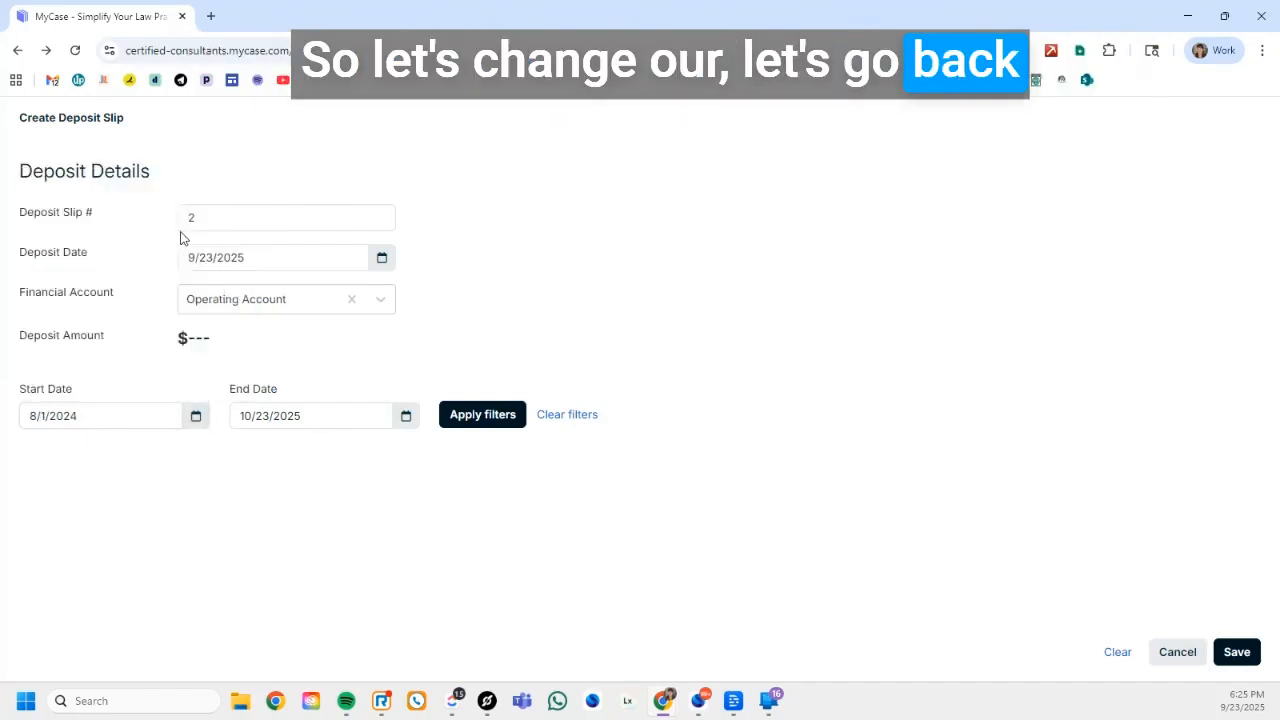
left_click(503, 412)
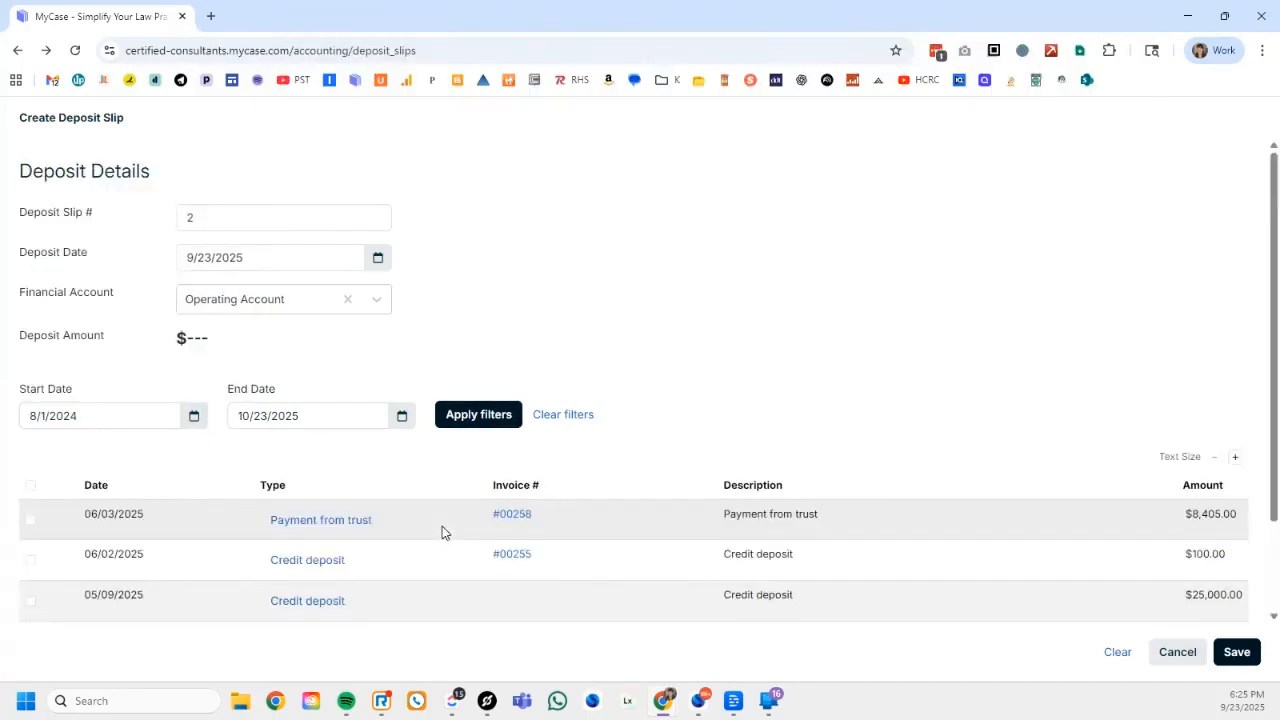
Include the 06/03/2025 payment from trust and the 06/02/2025 credit deposit, check the deposit amount, and save the deposit slip
scroll(435, 540, "down", 2)
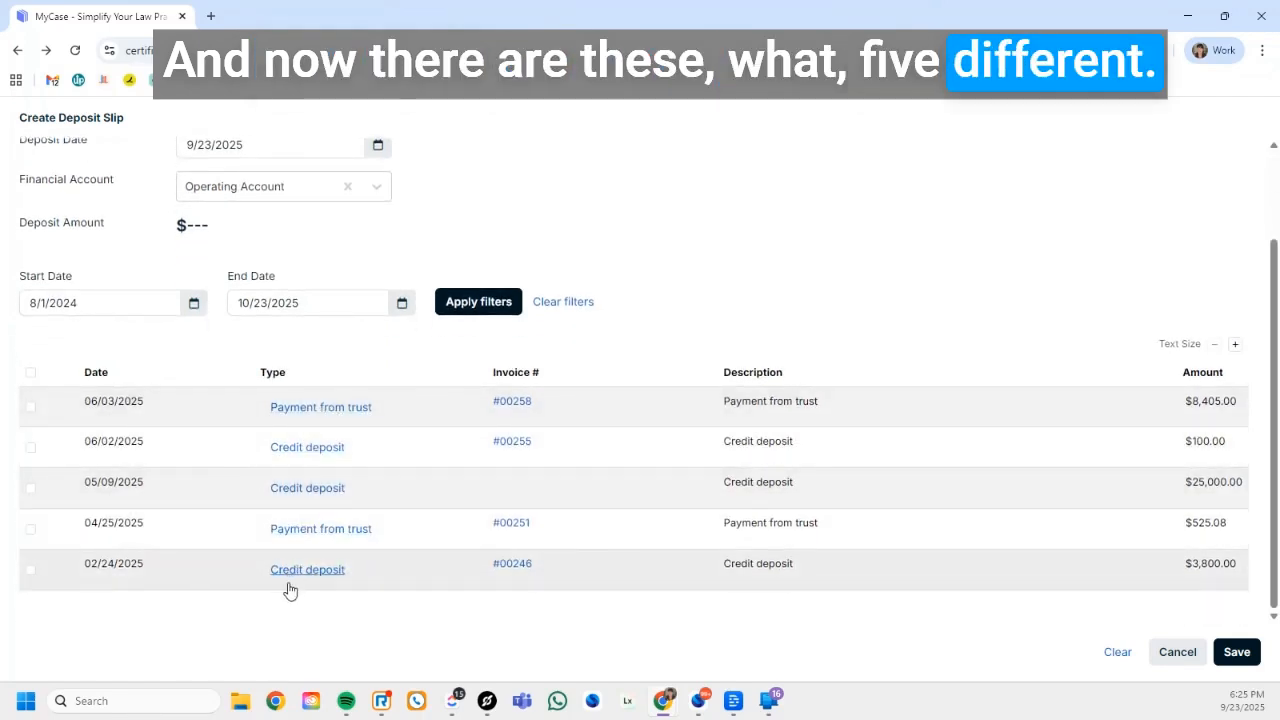
left_click(30, 407)
left_click(31, 447)
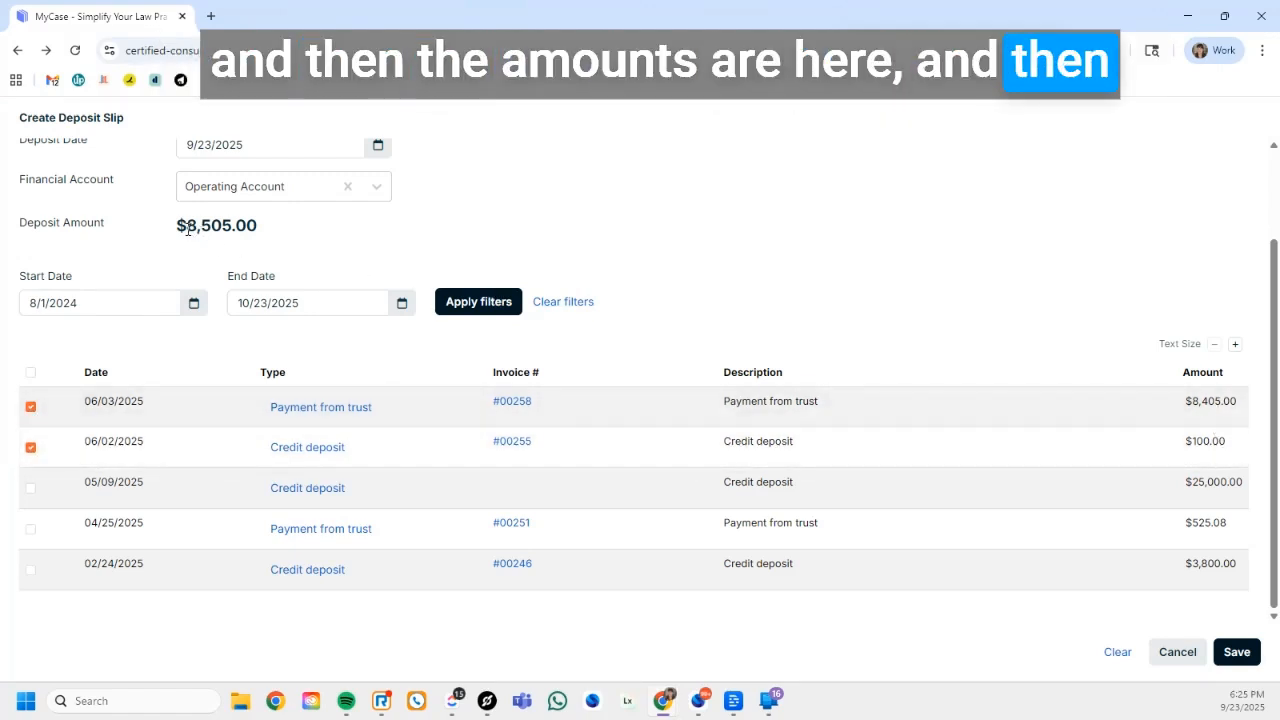
left_click_drag(185, 225, 258, 226)
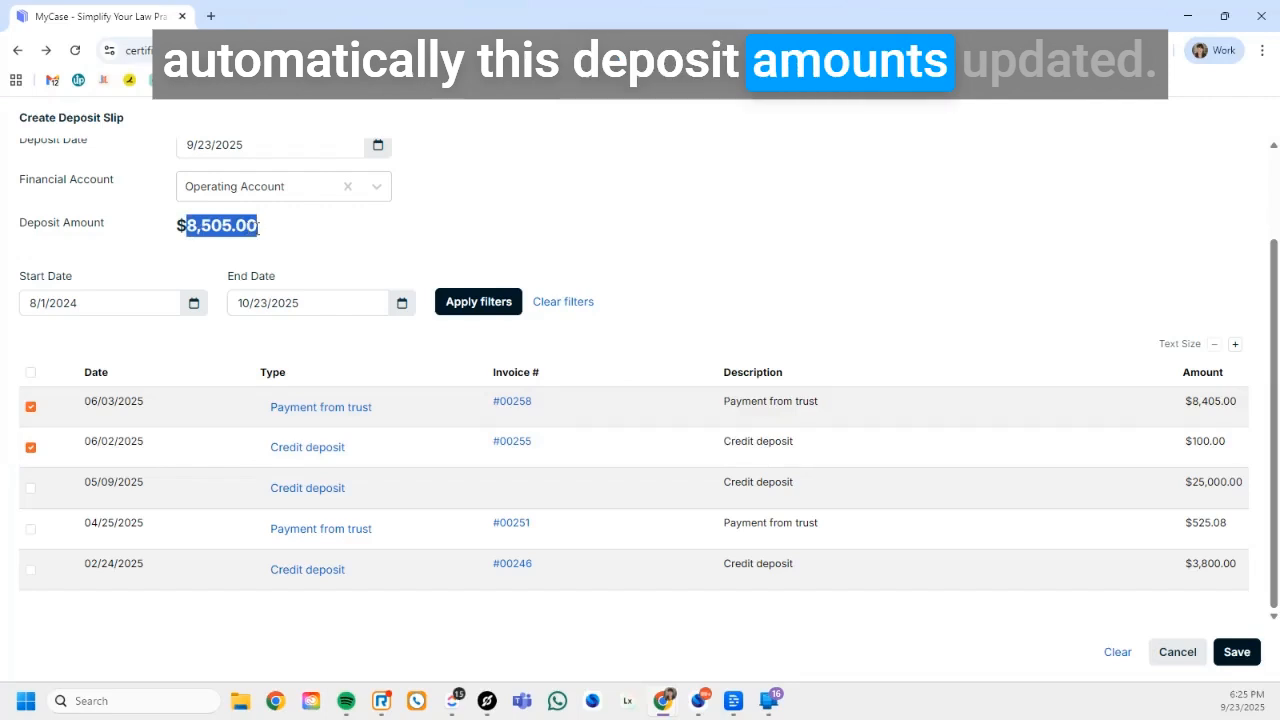
scroll(336, 207, "up", 2)
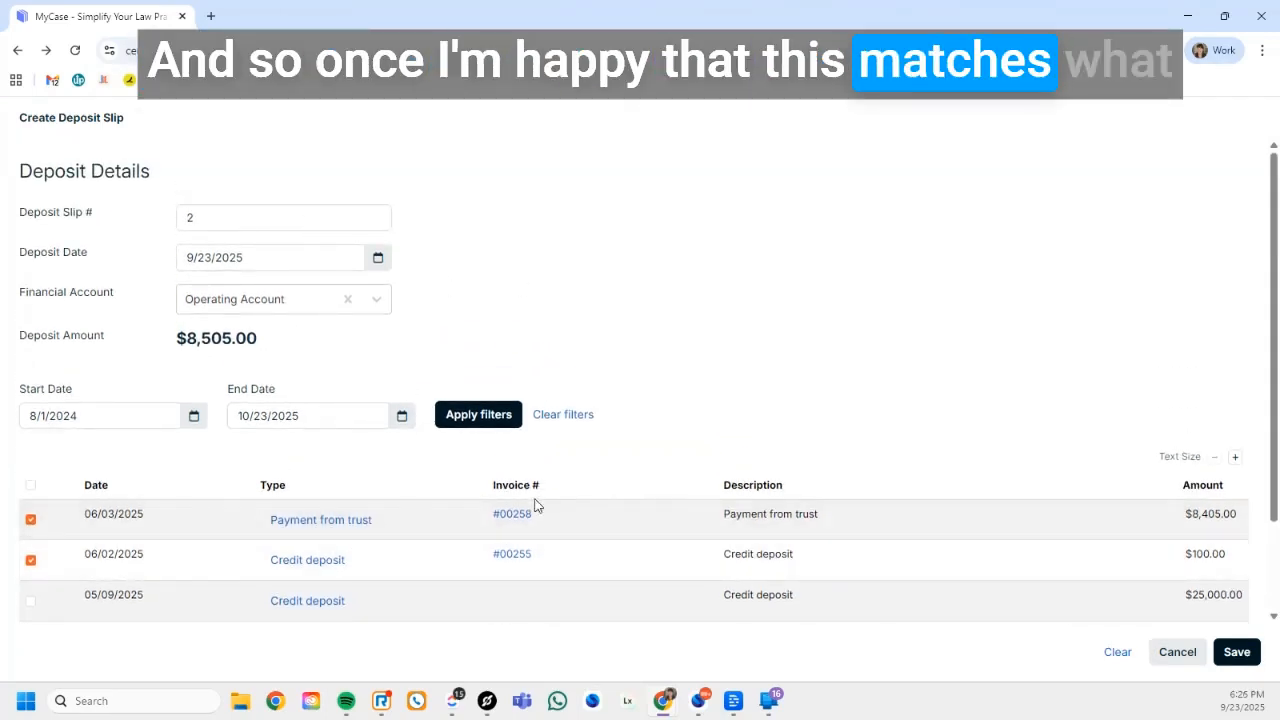
scroll(727, 384, "down", 1)
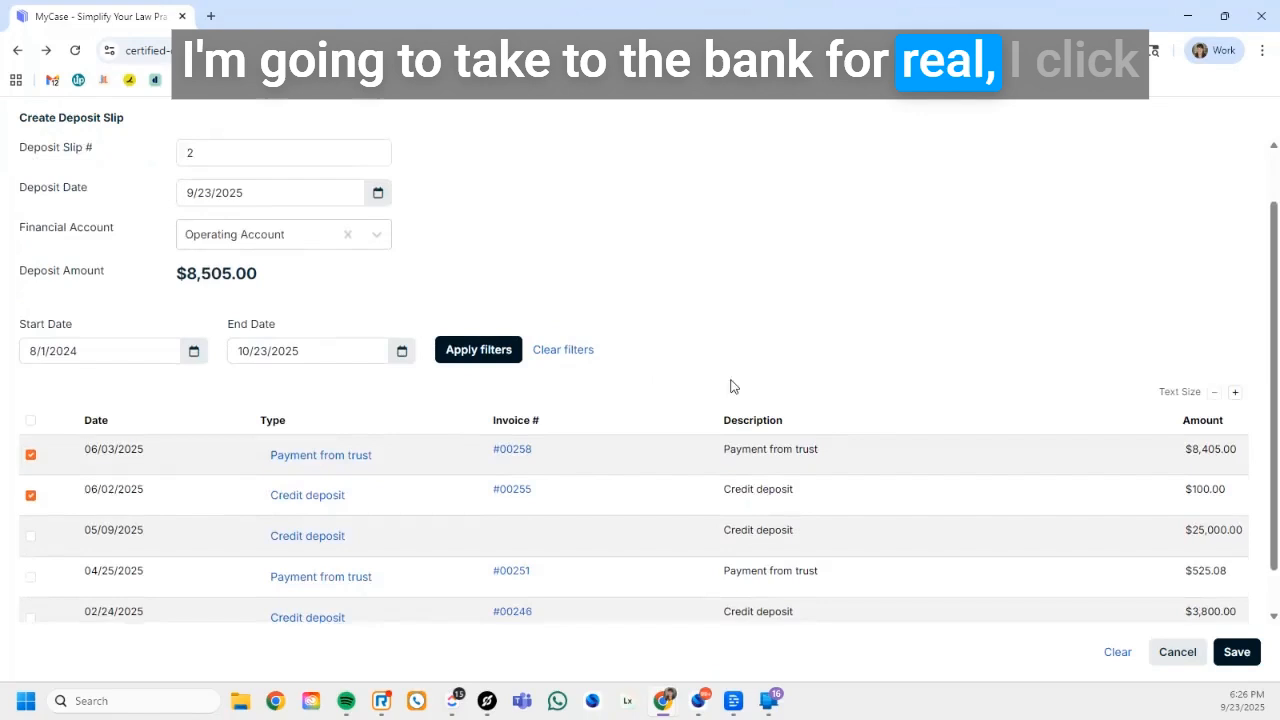
left_click(1235, 652)
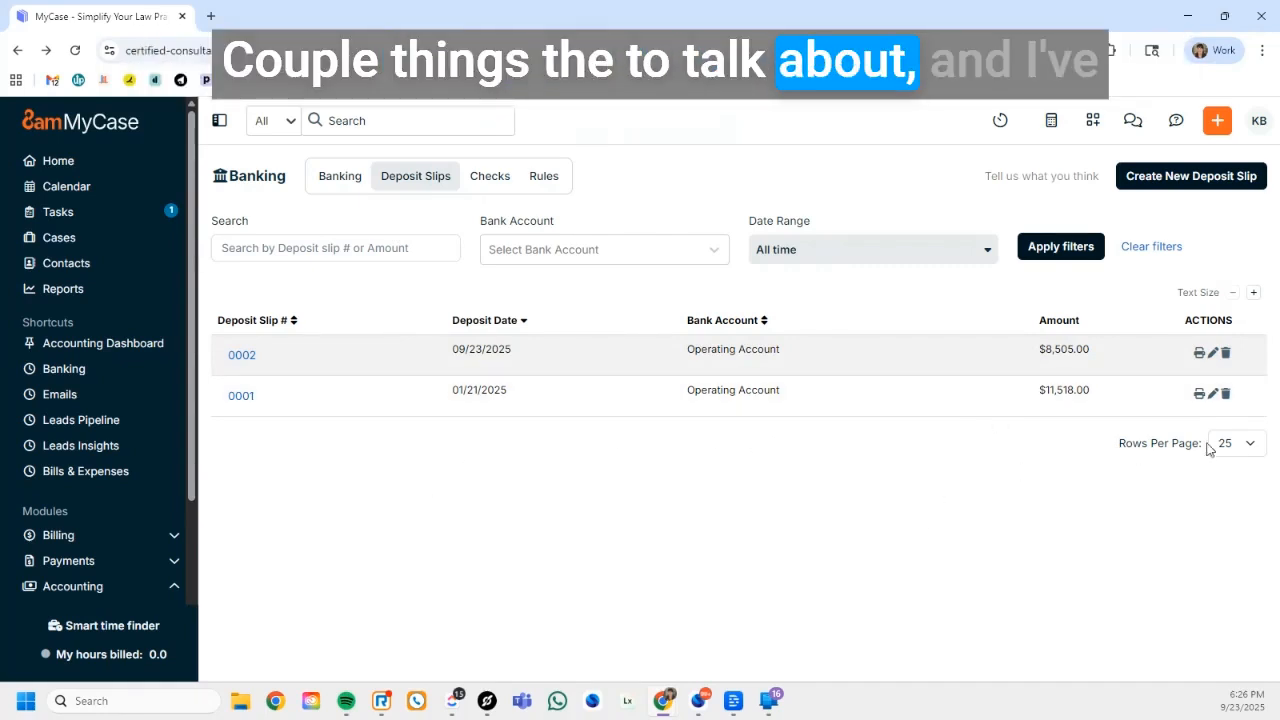
Keep the deposit slips list at 25 rows per page, and enlarge its text size and reduce it again
left_click(1248, 453)
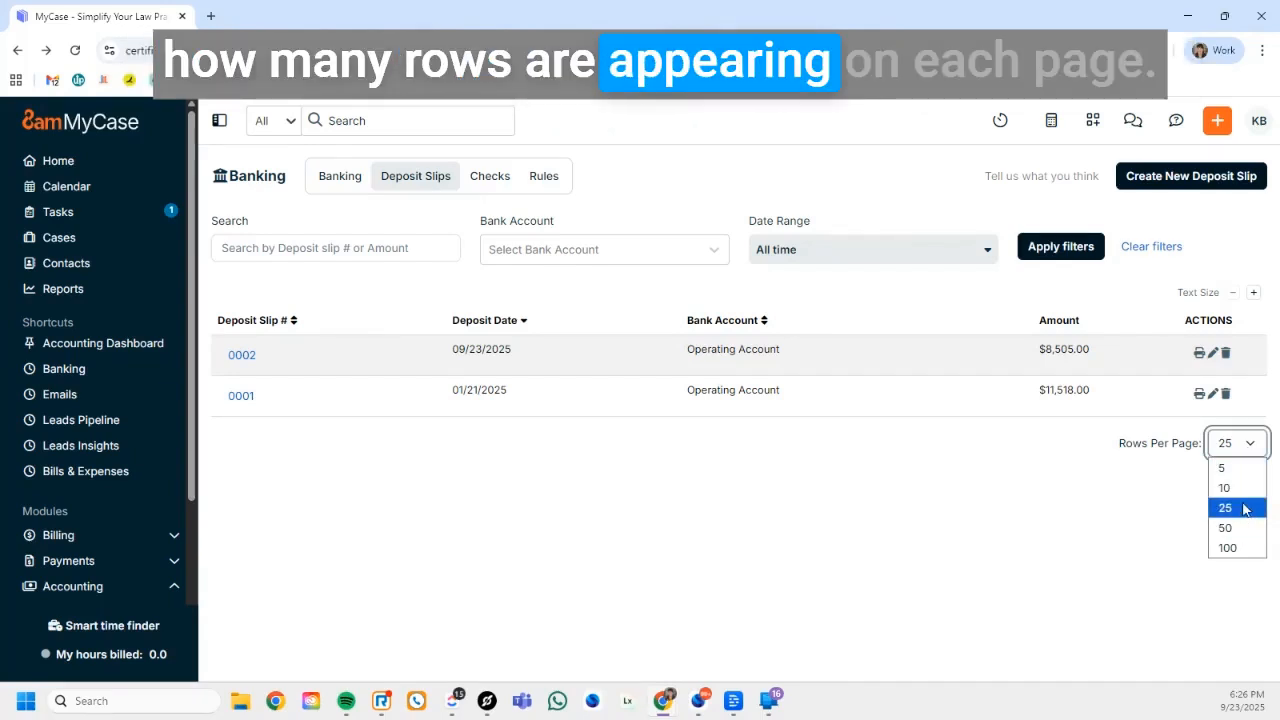
left_click(1243, 509)
left_click(1255, 295)
left_click(1255, 294)
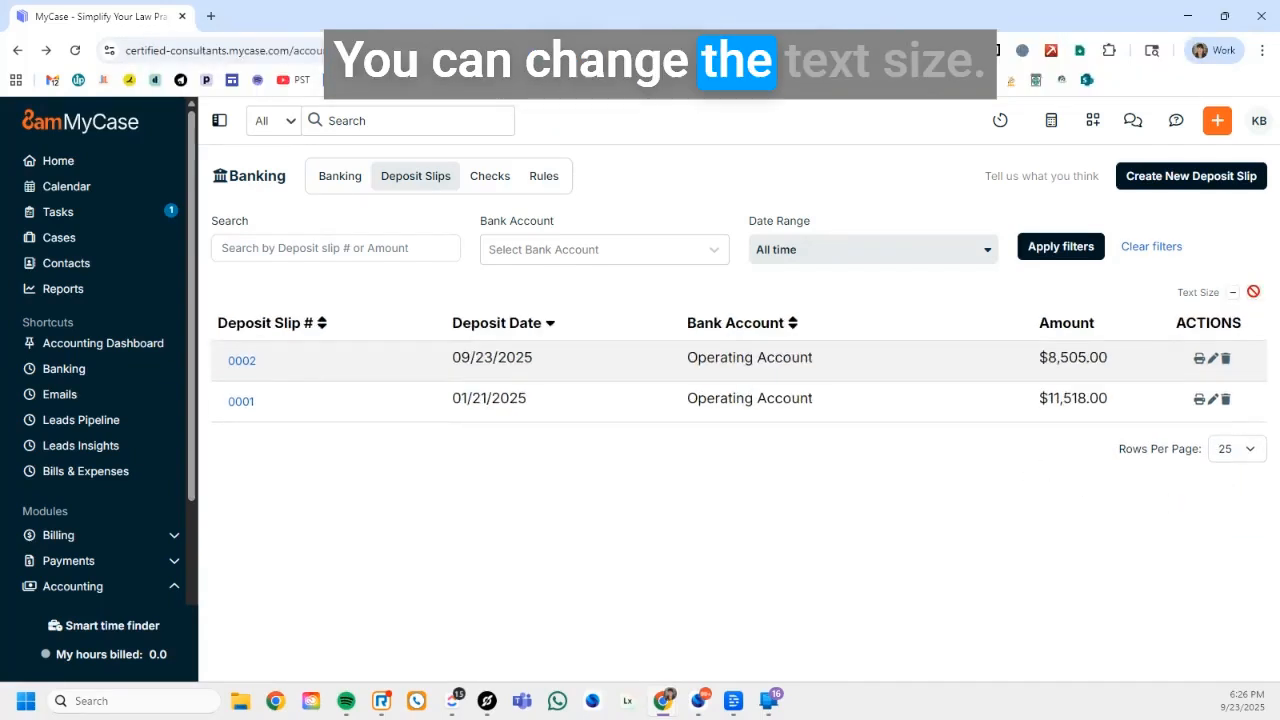
left_click(1232, 292)
left_click(1232, 292)
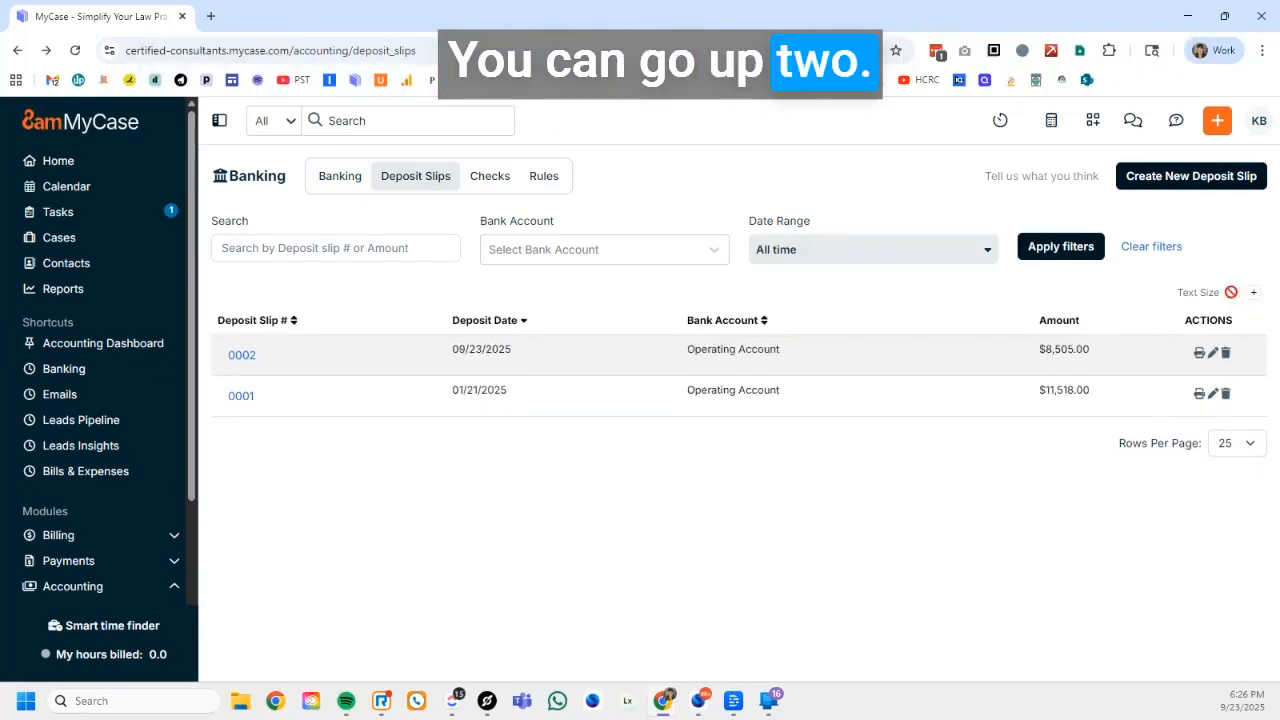